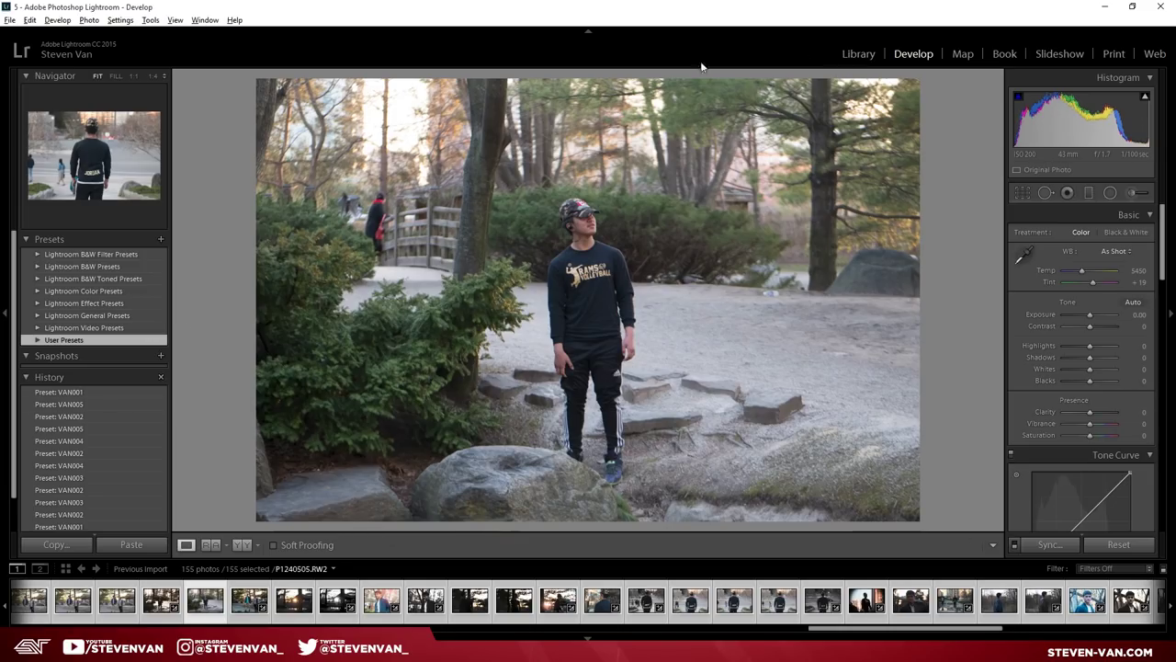
Visit Library and return to Develop, then choose Import... from the User Presets menu
left_click(856, 55)
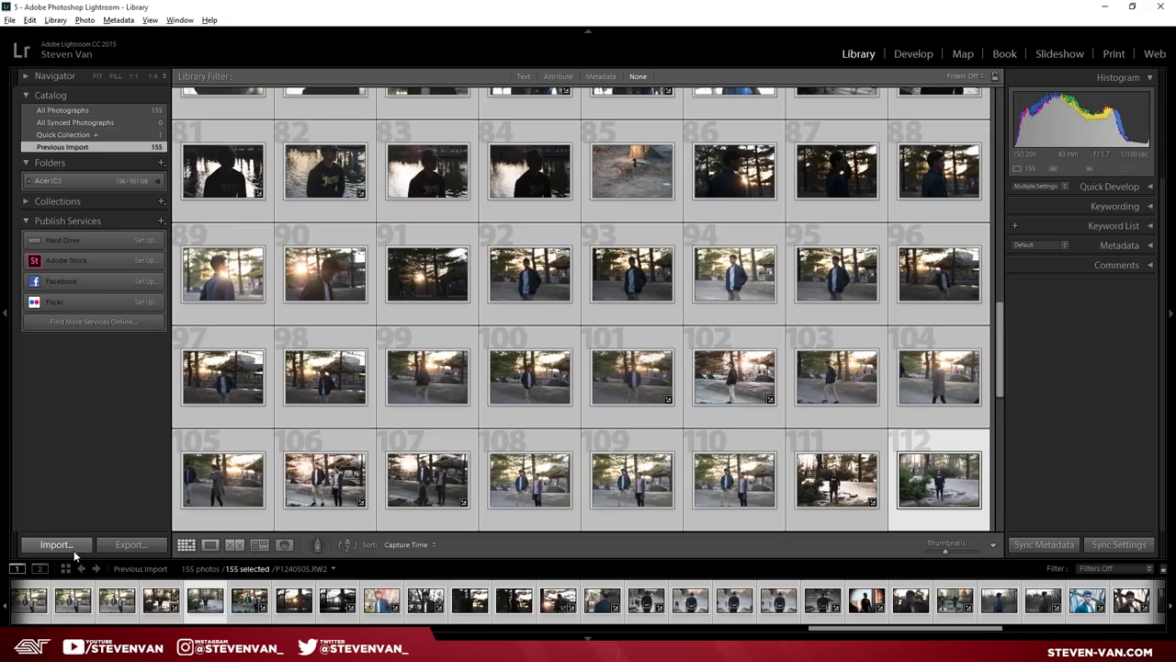
left_click(902, 54)
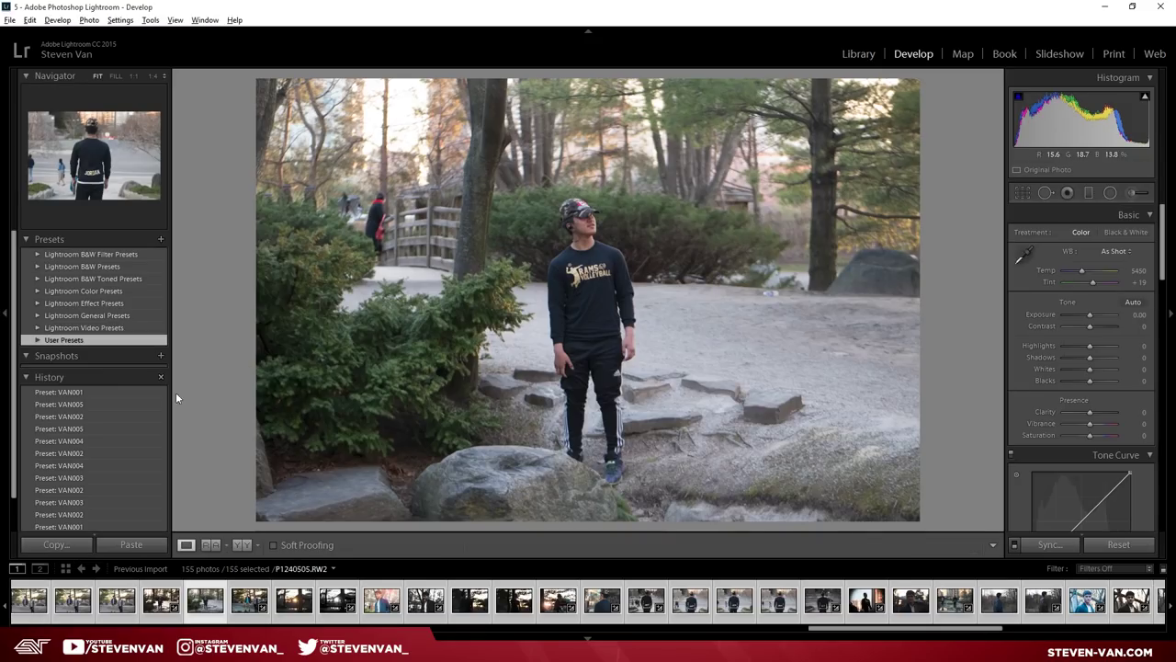
right_click(86, 344)
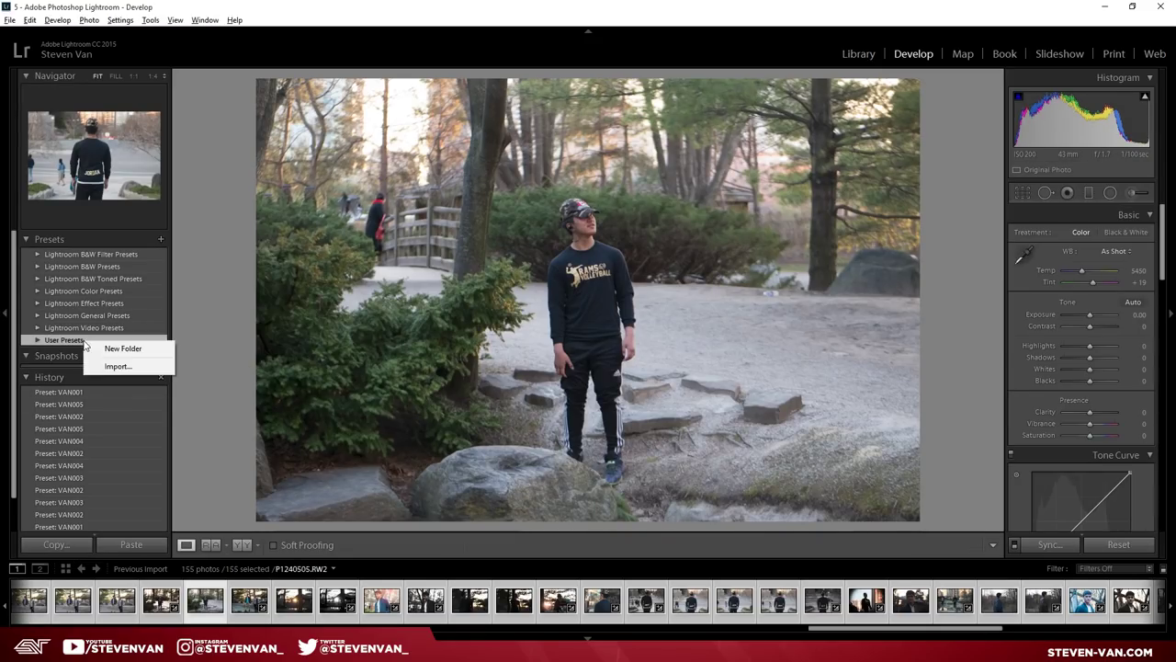
right_click(74, 301)
right_click(67, 248)
right_click(53, 287)
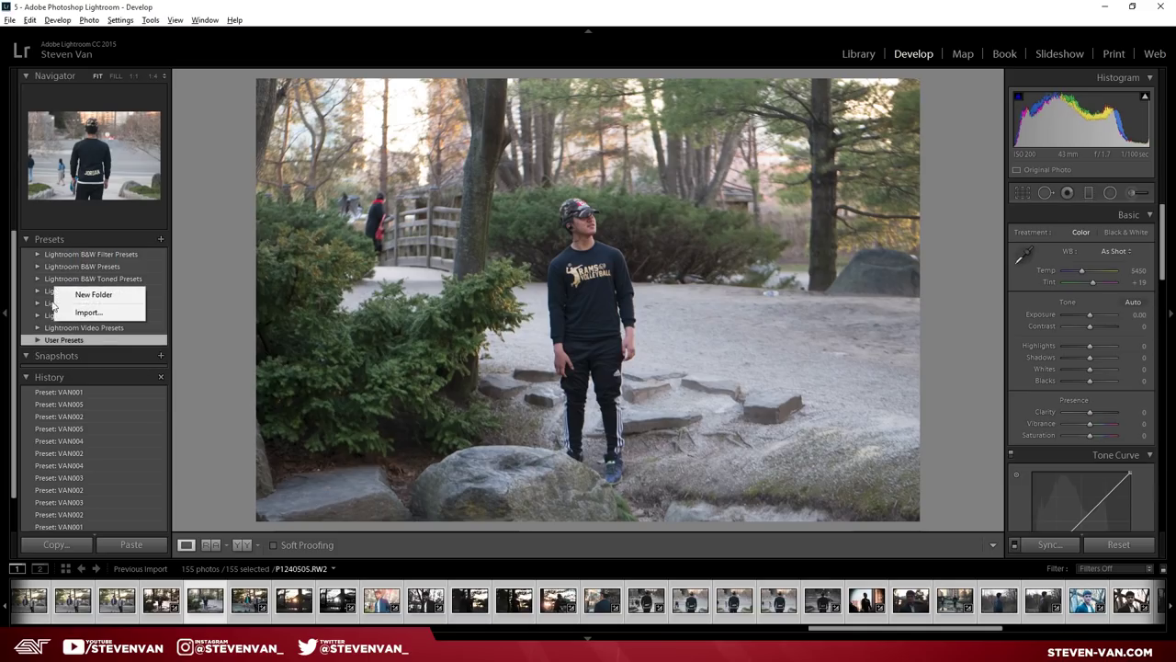
right_click(61, 274)
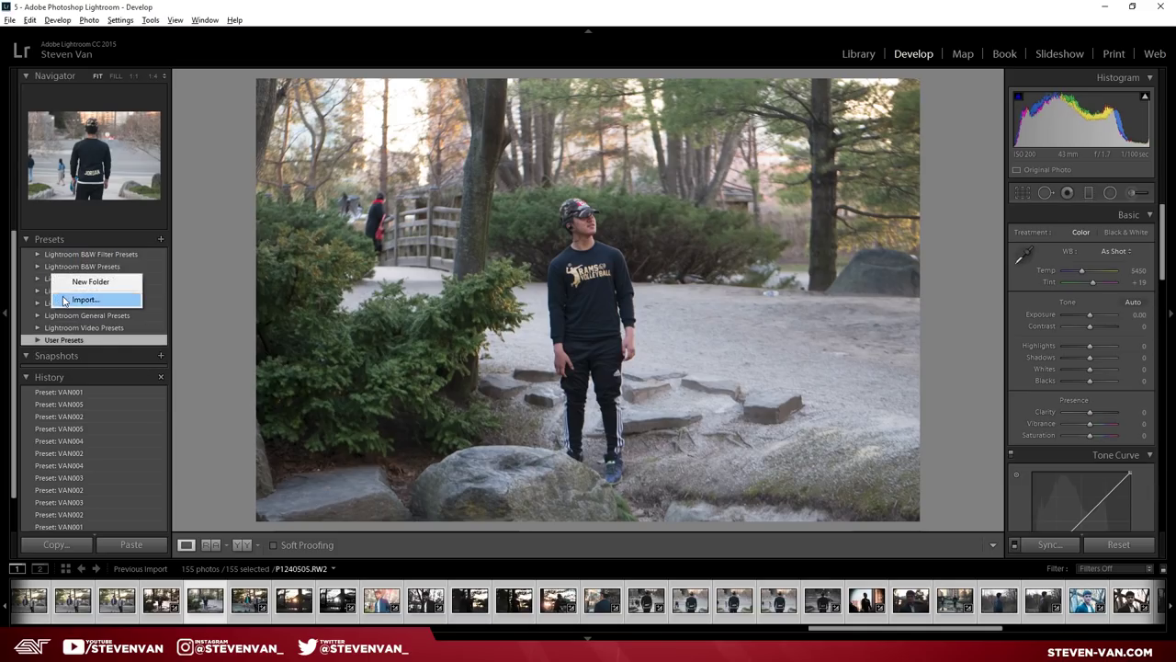
left_click(59, 301)
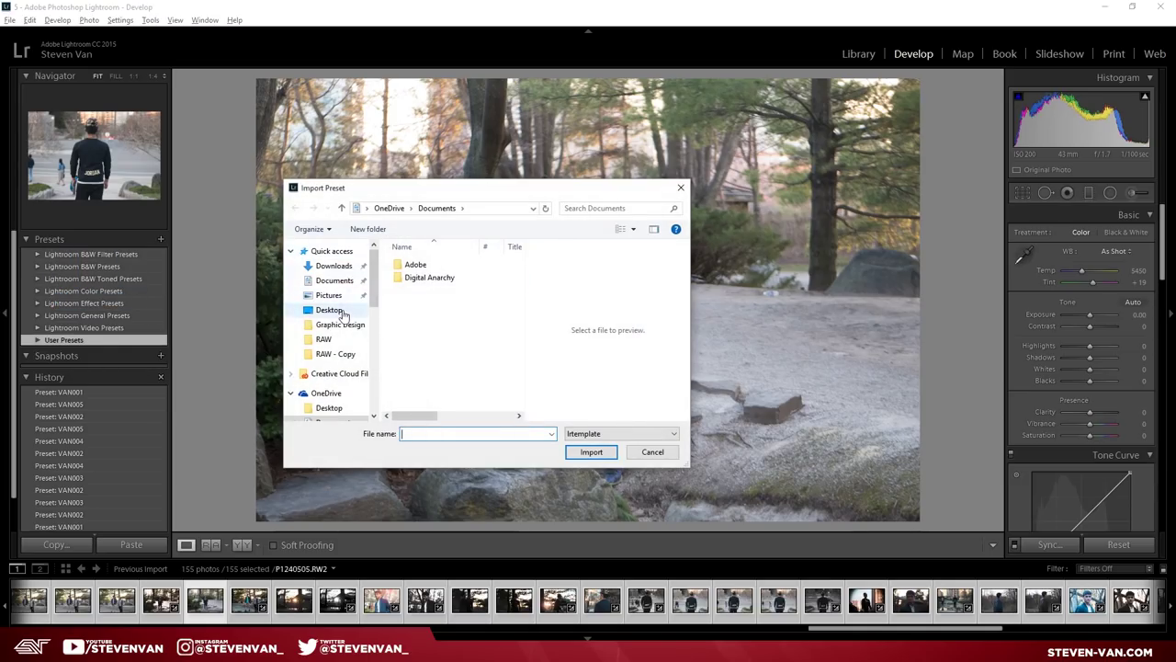
Browse Desktop > VAN to view the VAN001–VAN005 .lrtemplate files, then cancel without importing
left_click(329, 309)
double_click(447, 281)
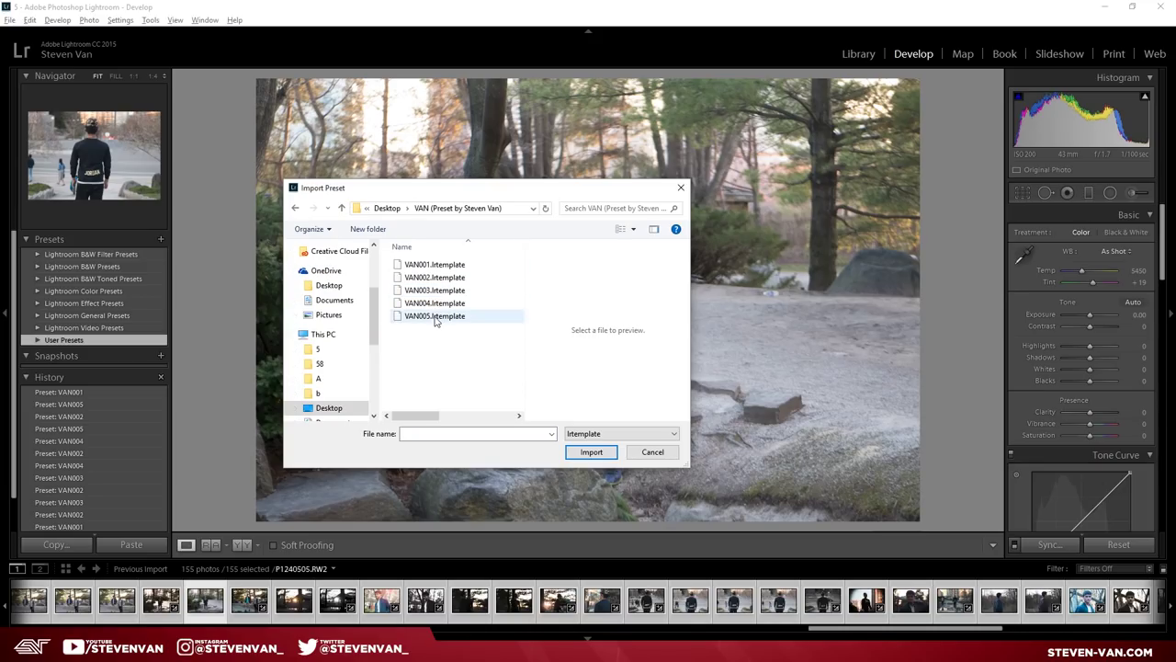
scroll(365, 308, "up", 1)
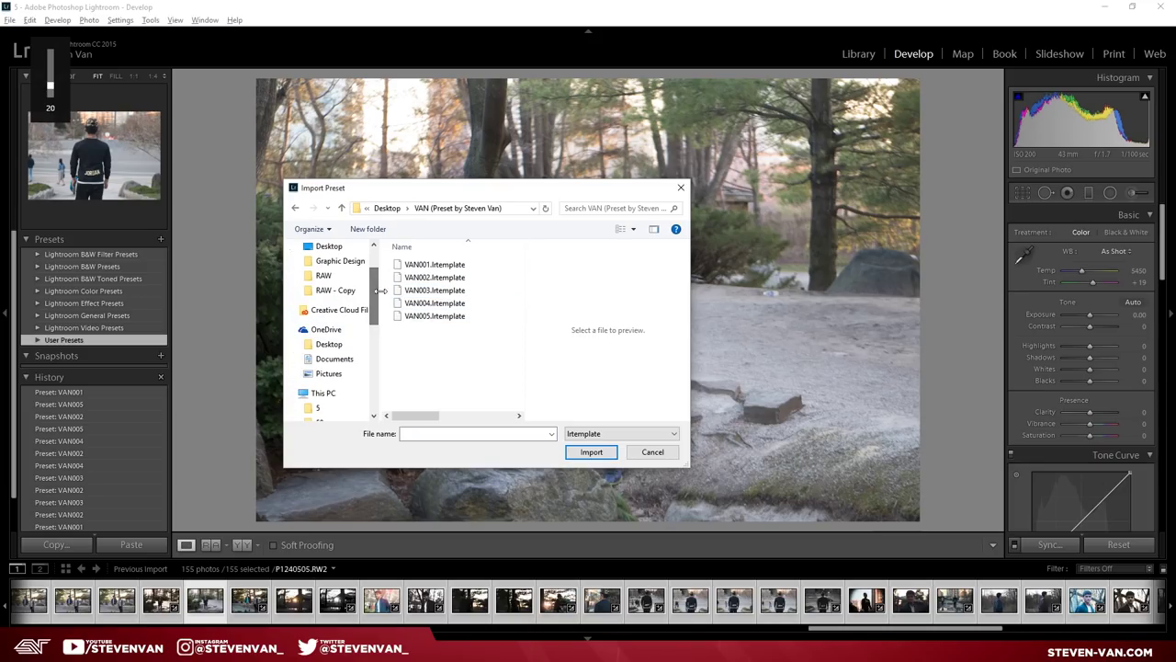
scroll(365, 299, "up", 1)
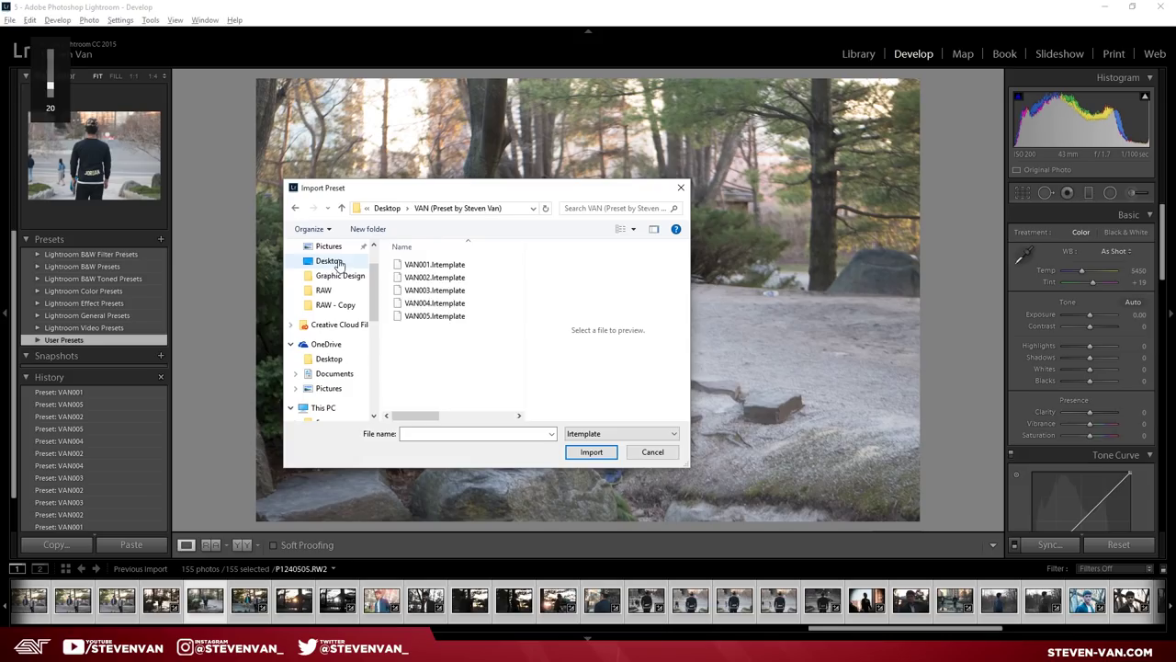
left_click(330, 261)
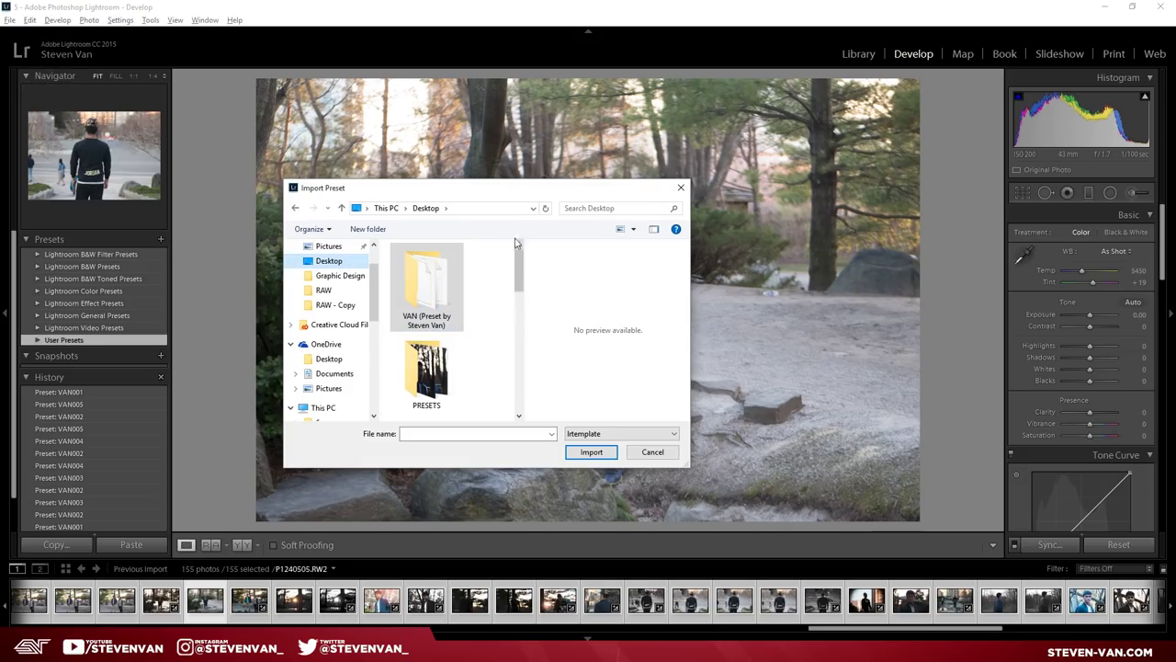
scroll(516, 272, "down", 1)
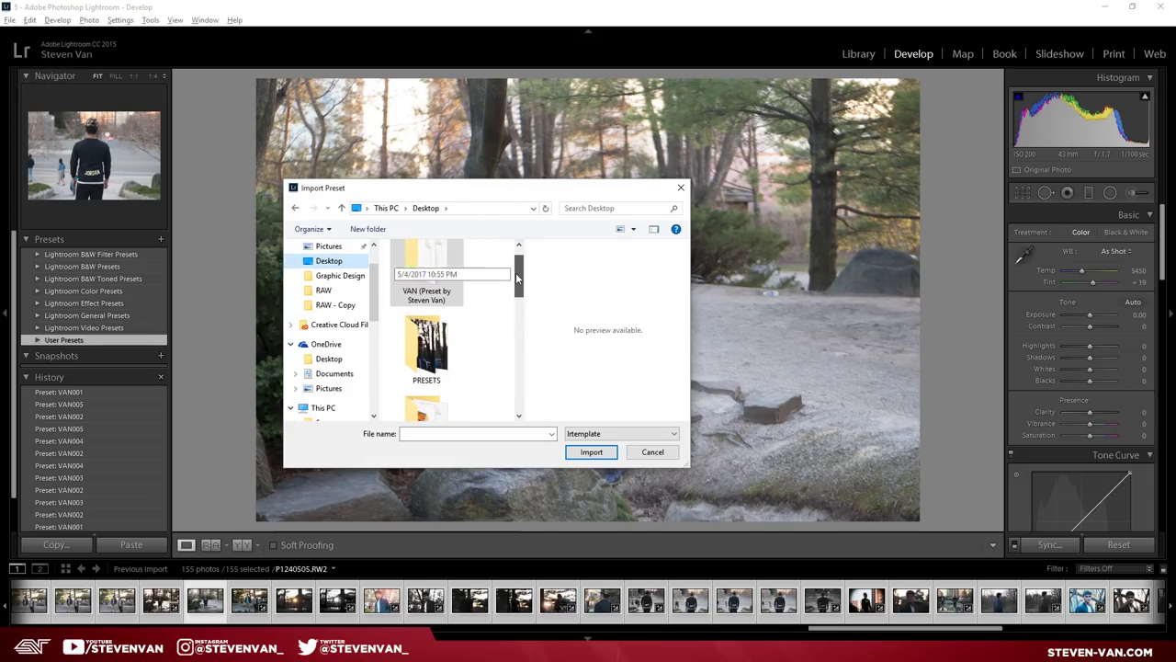
scroll(517, 285, "up", 1)
double_click(427, 275)
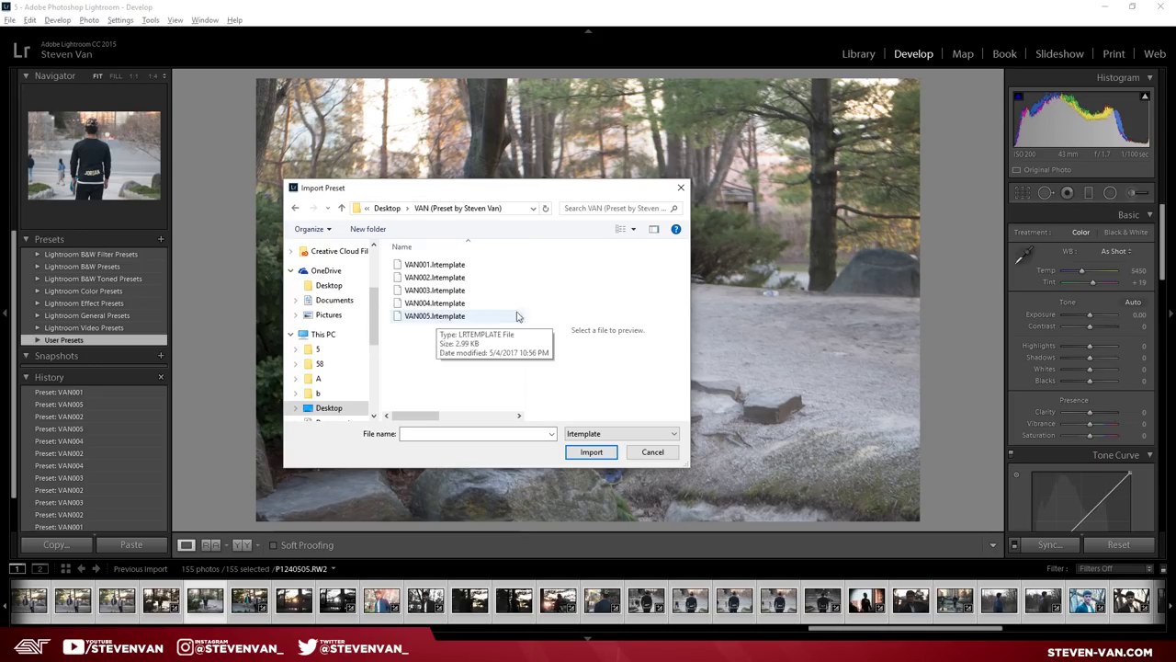
left_click(648, 451)
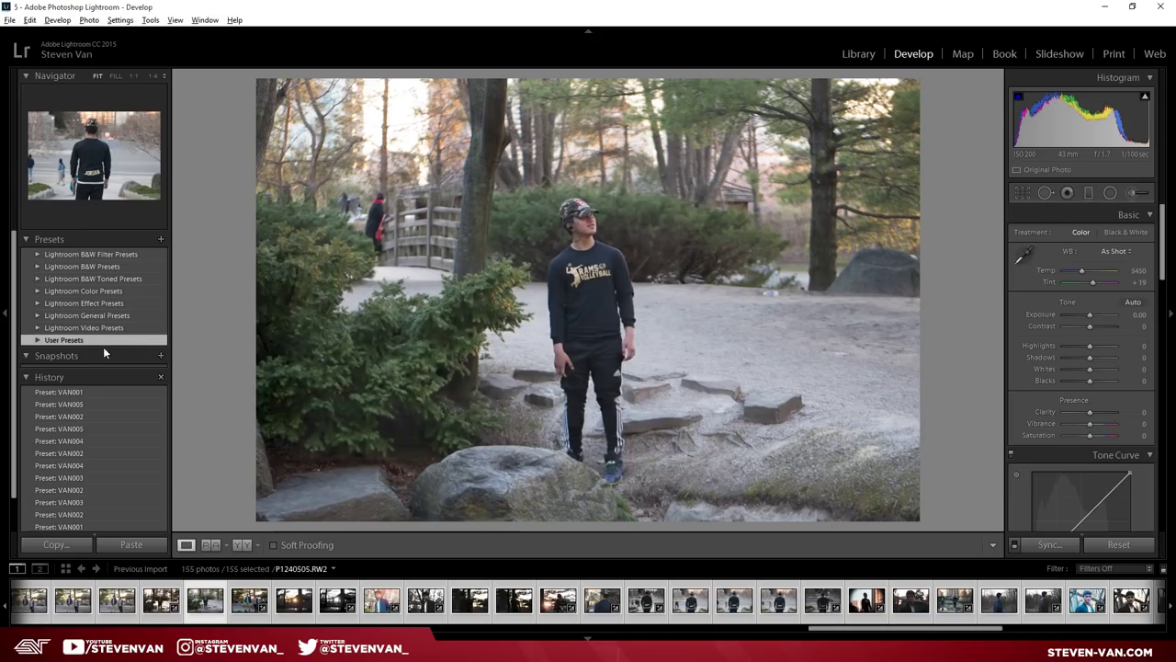
Expand User Presets and apply VAN001: Contrast +26, Clarity +83, Vibrance +67, Saturation -24
left_click(65, 339)
scroll(67, 335, "down", 3)
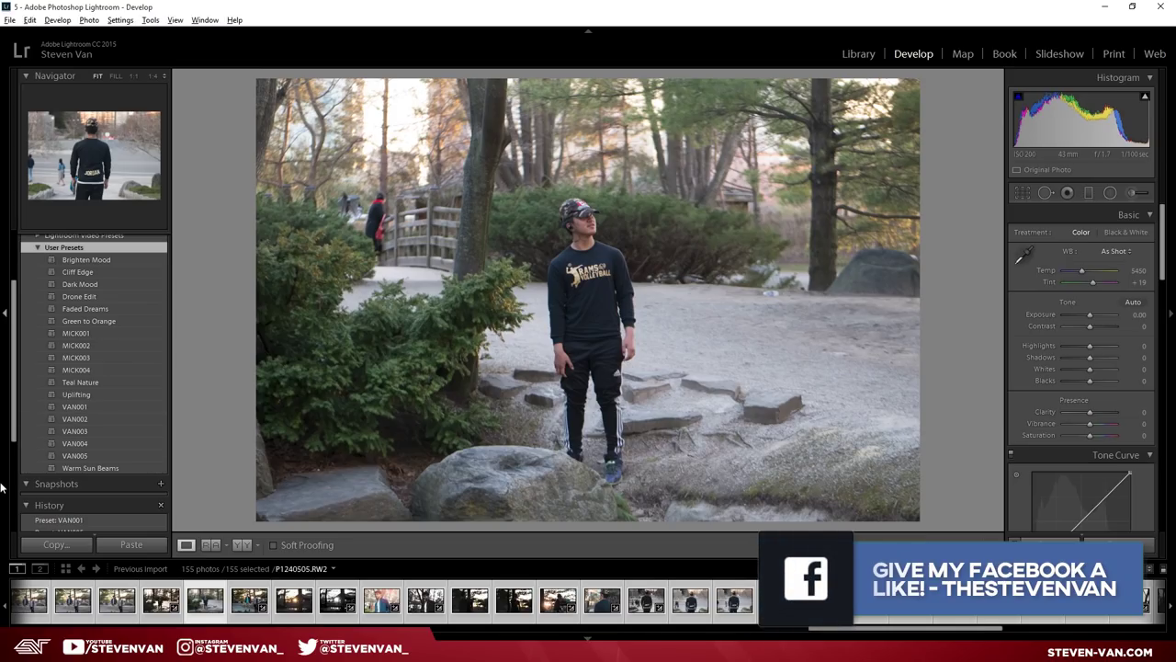
left_click(139, 406)
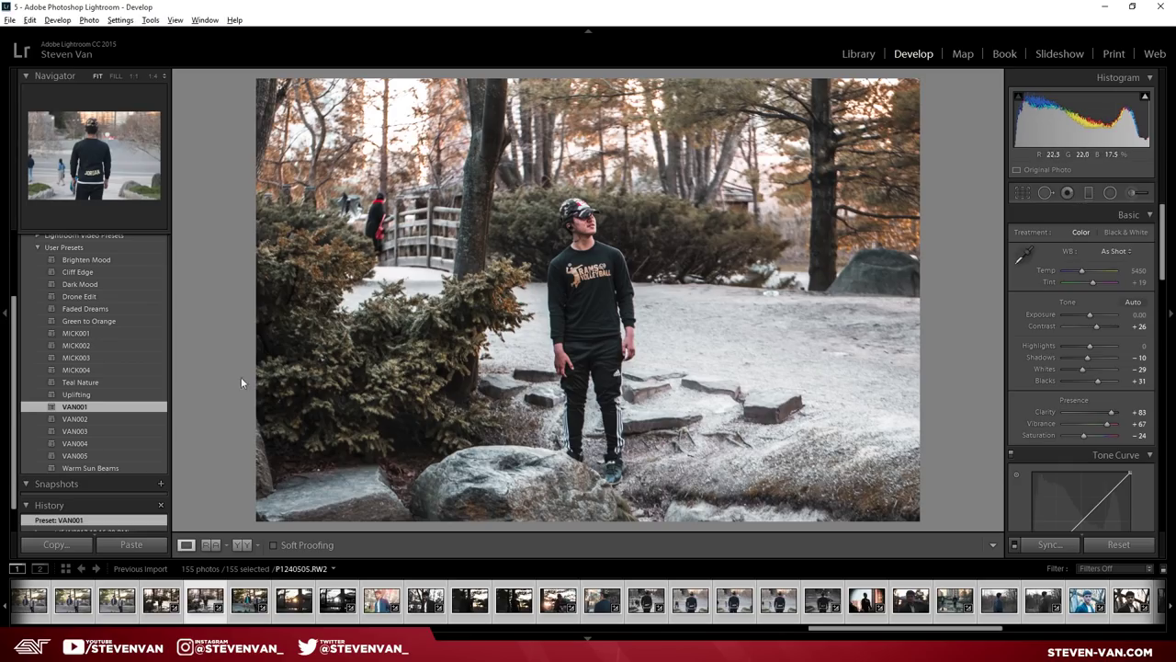
Compare VAN002 against VAN001 several times, then apply the black-and-white VAN003 preset
left_click(153, 418)
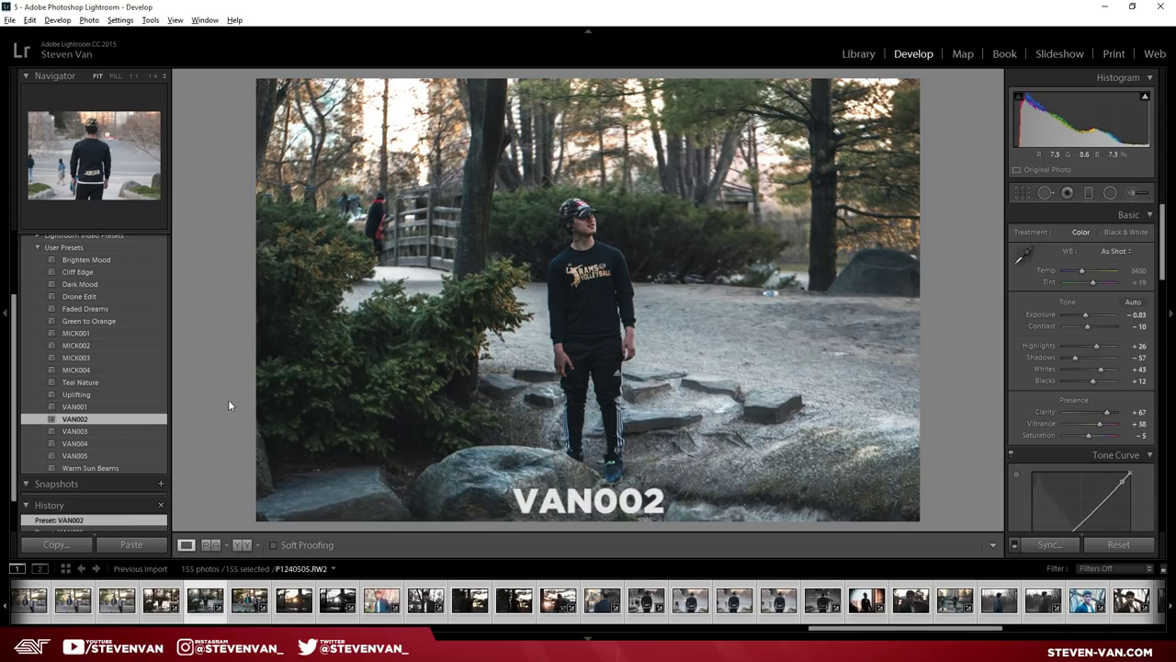
left_click(144, 408)
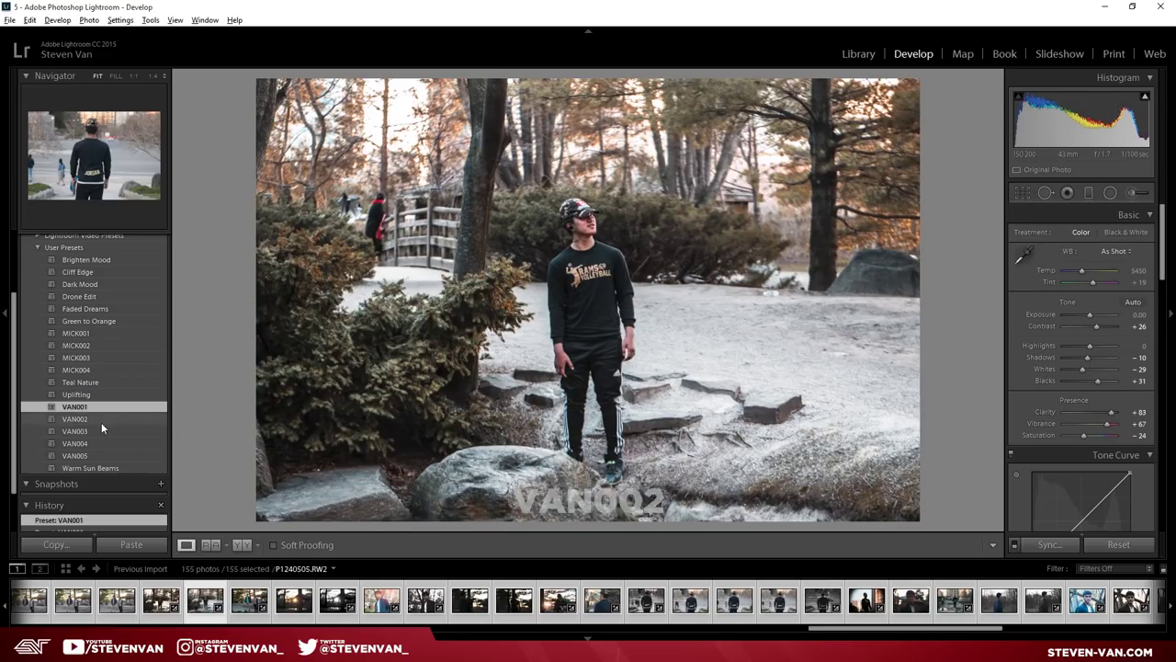
left_click(89, 418)
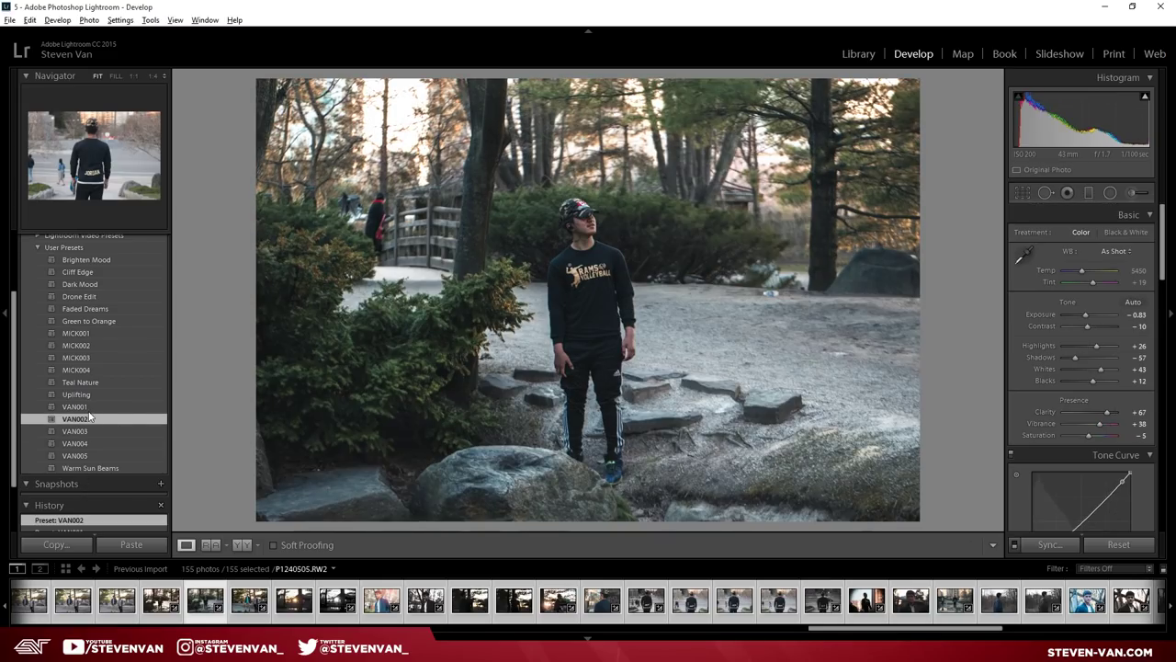
left_click(85, 406)
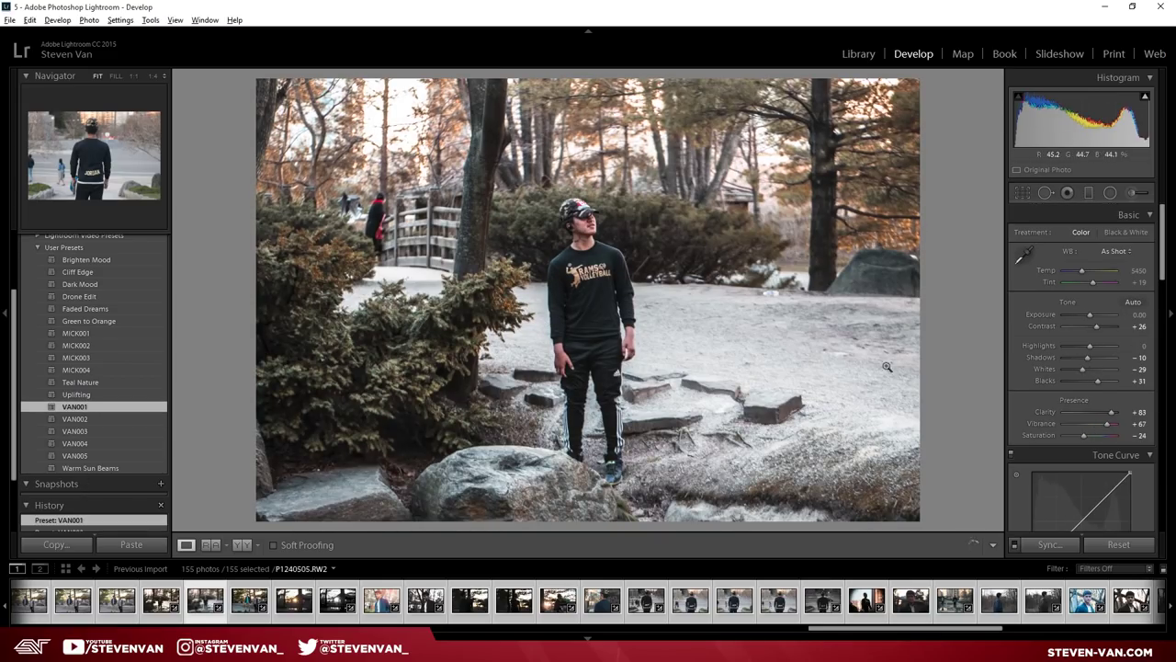
left_click(144, 417)
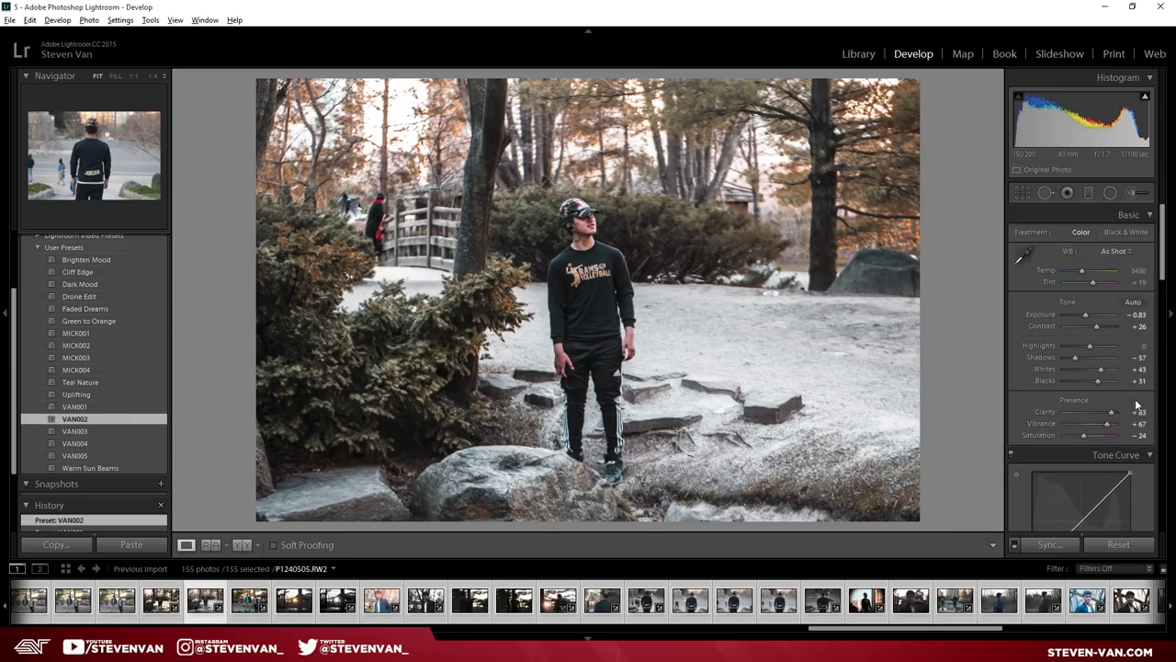
left_click(92, 407)
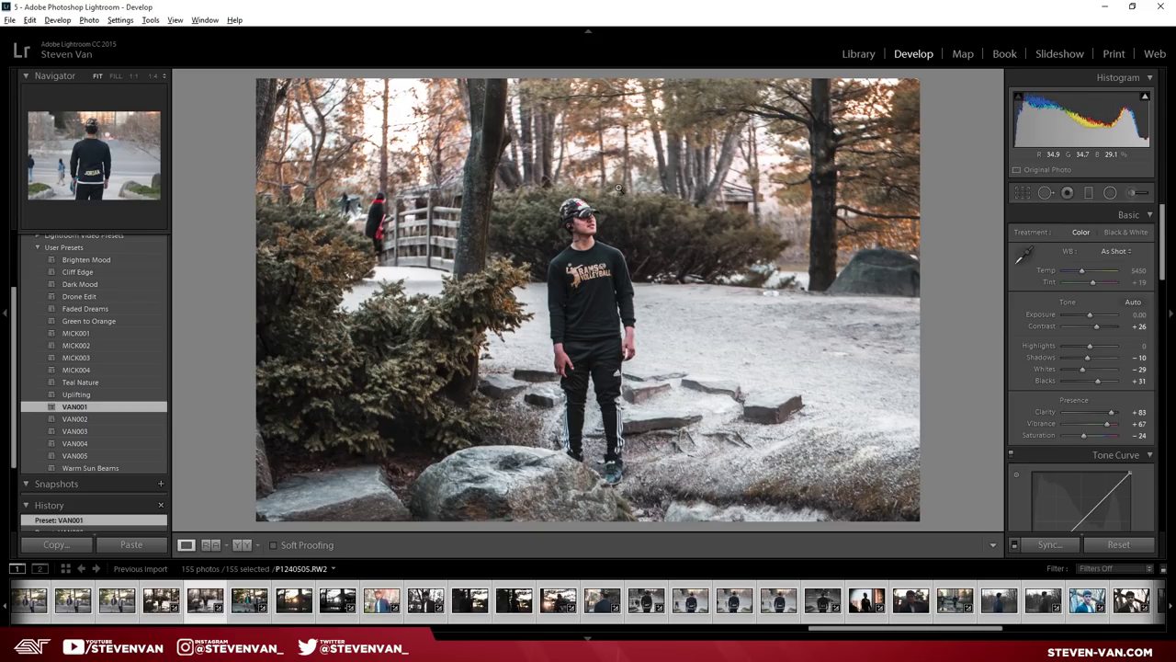
left_click(78, 418)
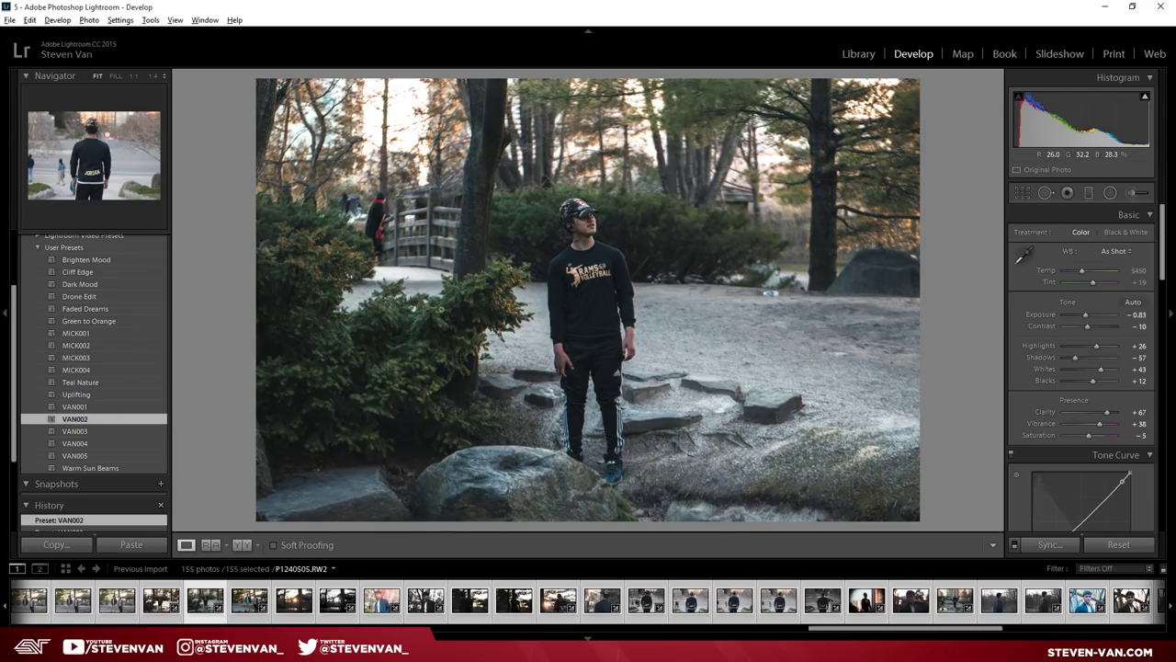
left_click(96, 407)
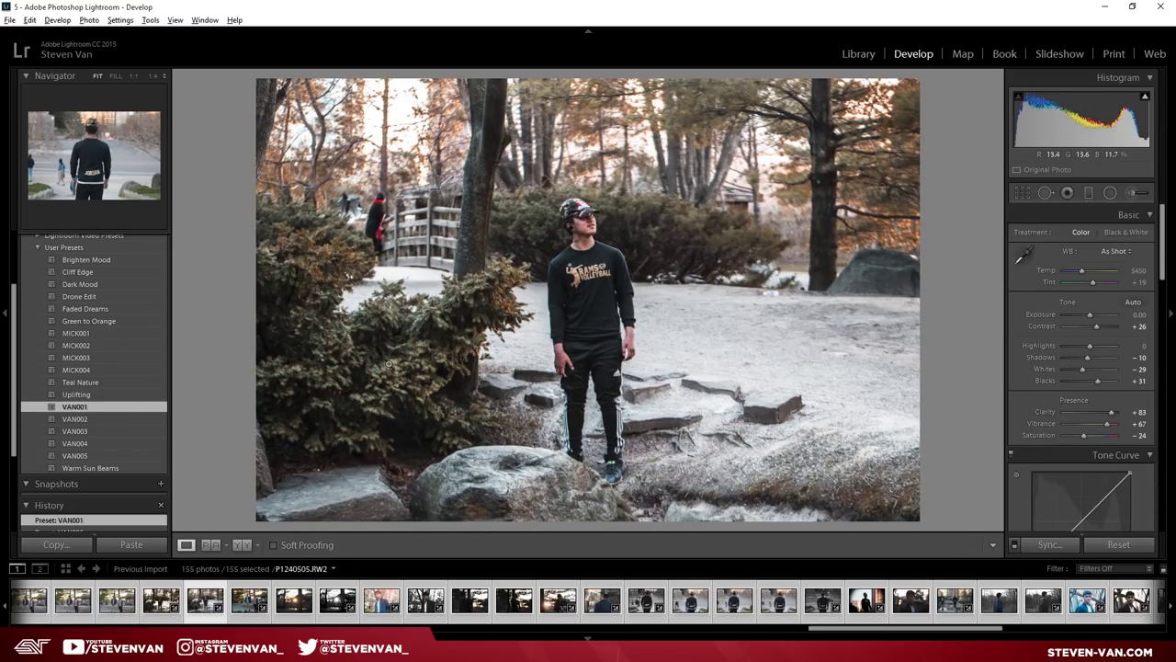
left_click(74, 431)
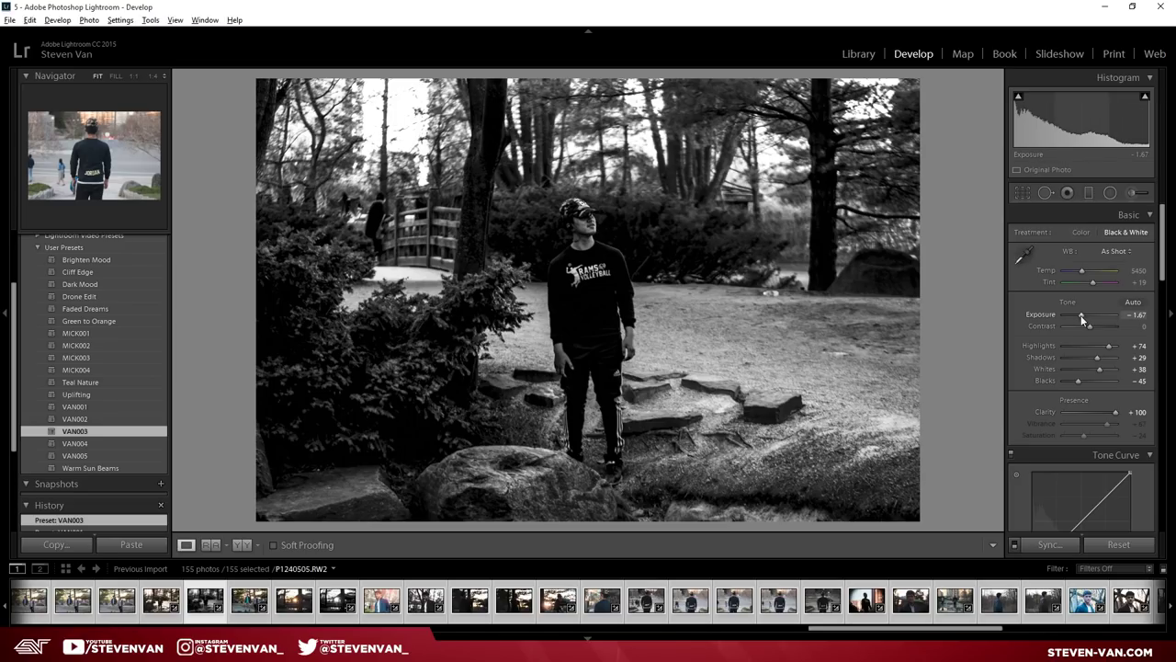
scroll(1027, 410, "down", 3)
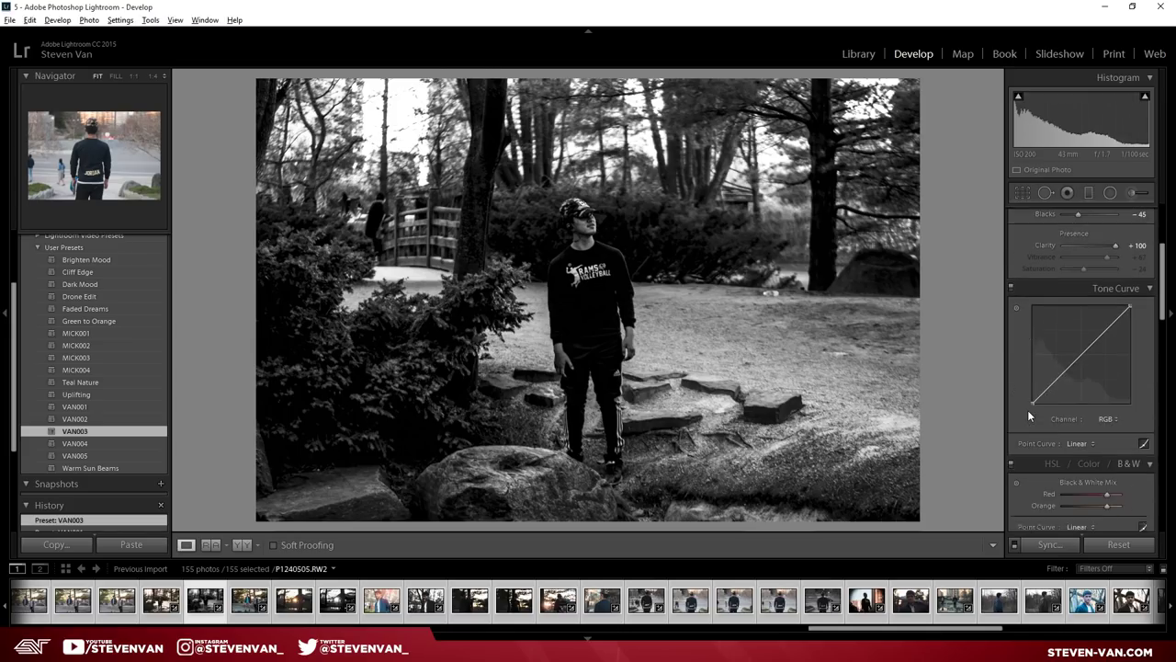
scroll(1027, 409, "down", 6)
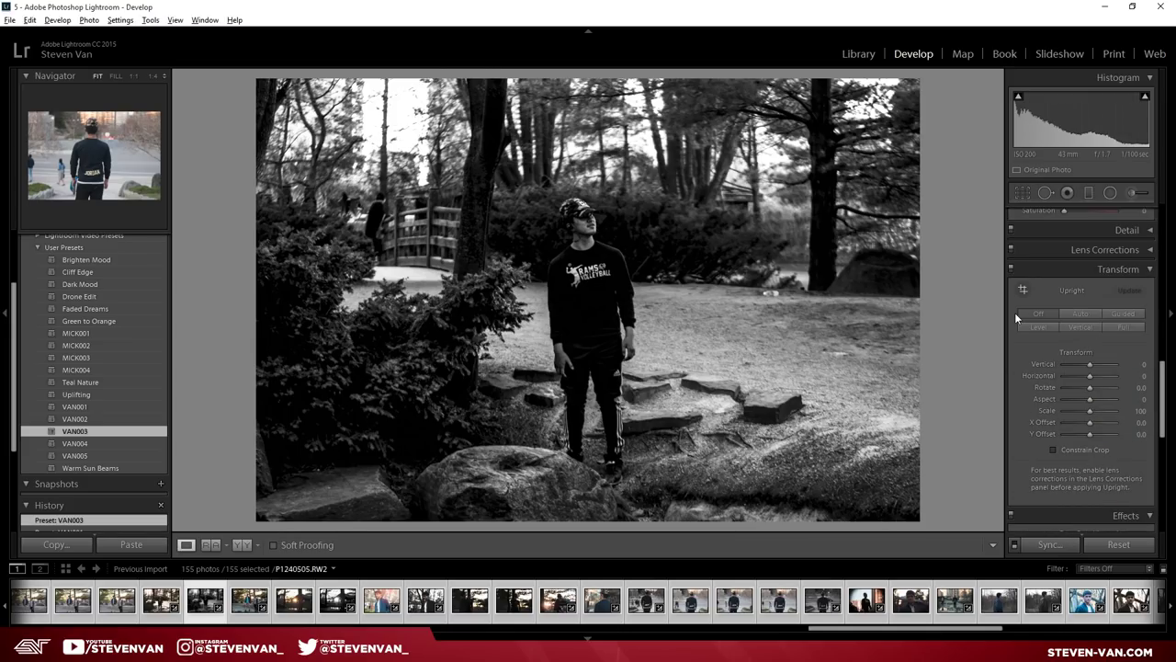
scroll(1075, 300, "up", 4)
scroll(1028, 277, "up", 5)
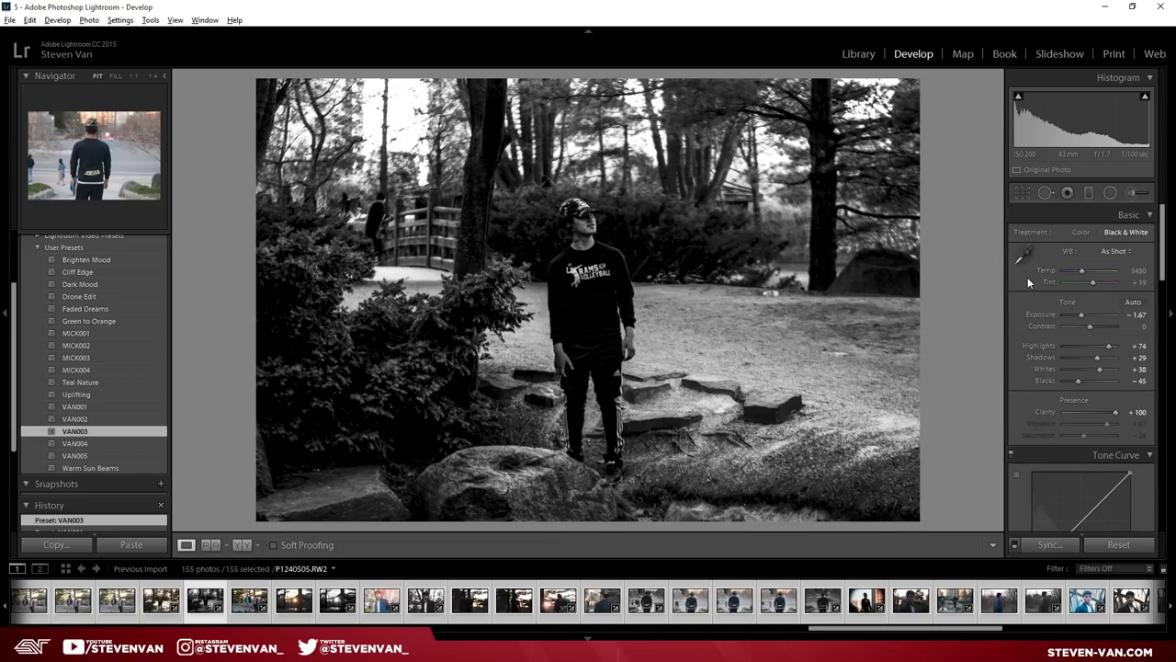
scroll(51, 395, "down", 2)
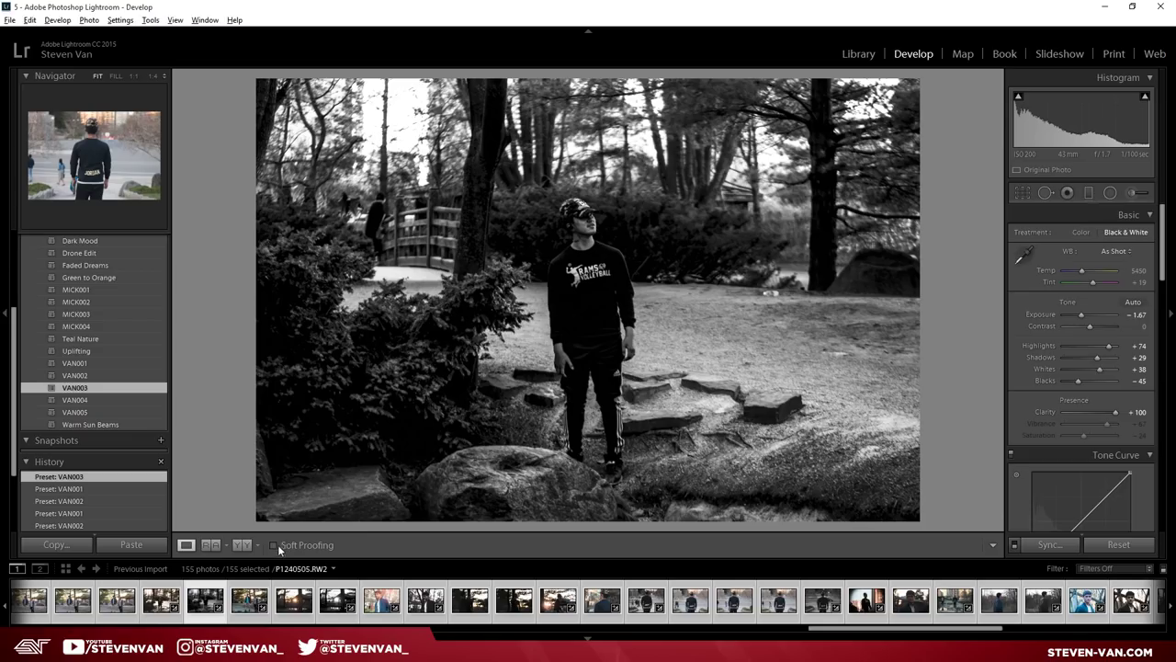
left_click(585, 184)
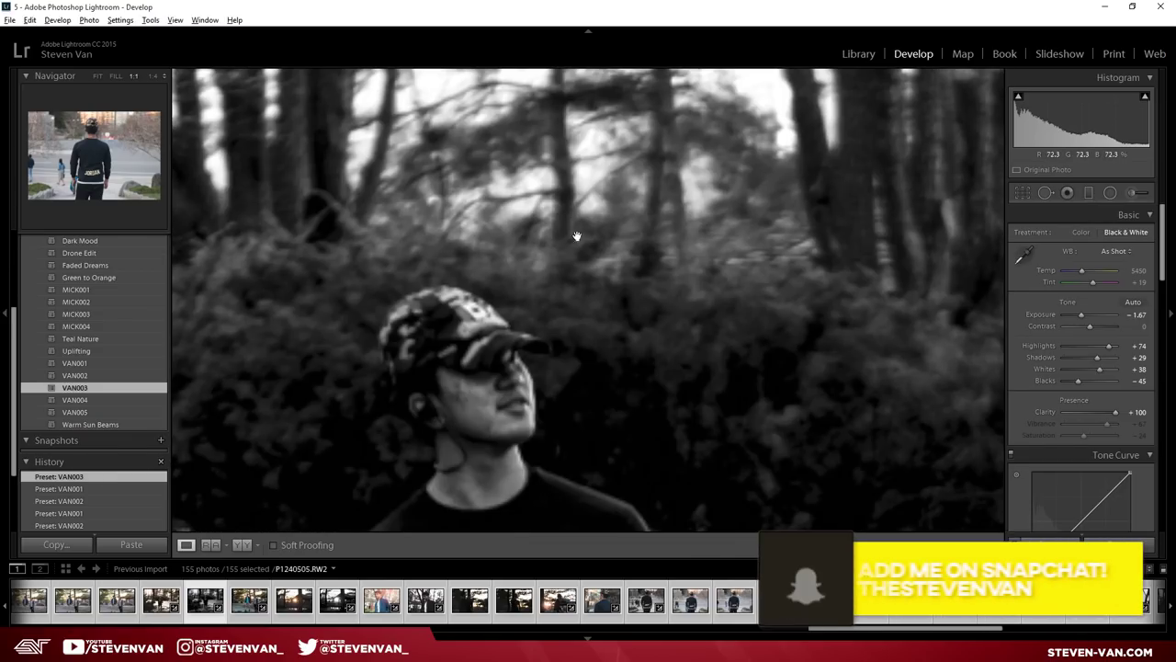
left_click(488, 315)
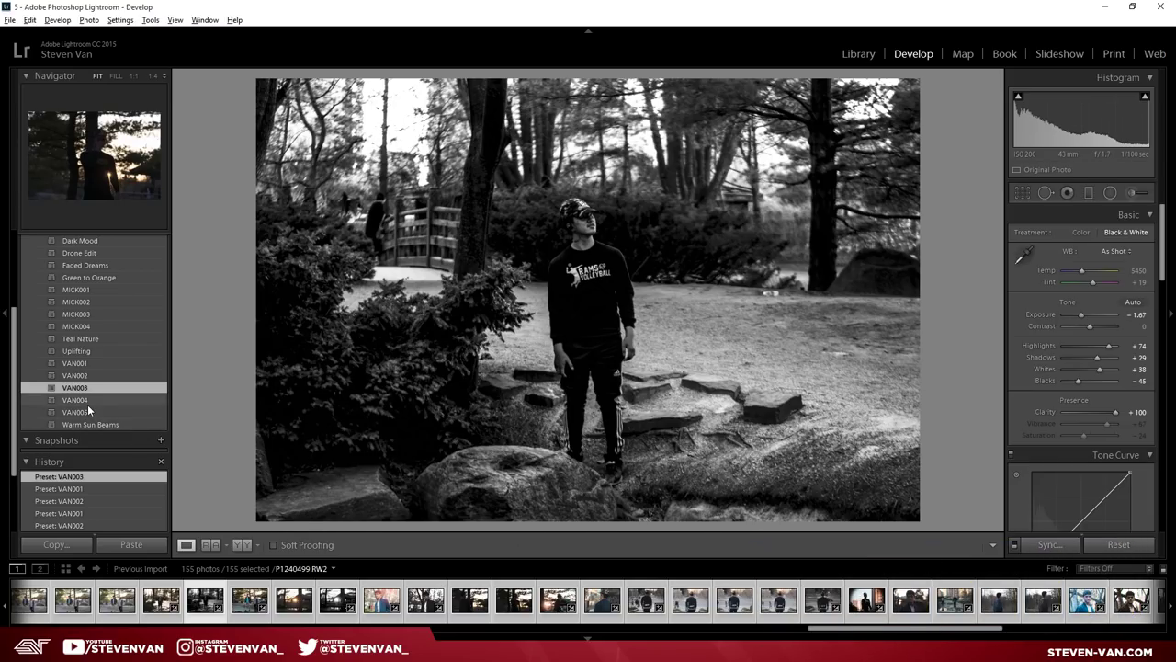
Zoom to 1:1 and back, nudge Clarity, then apply VAN004 for teal-tinted shadows
left_click(568, 251)
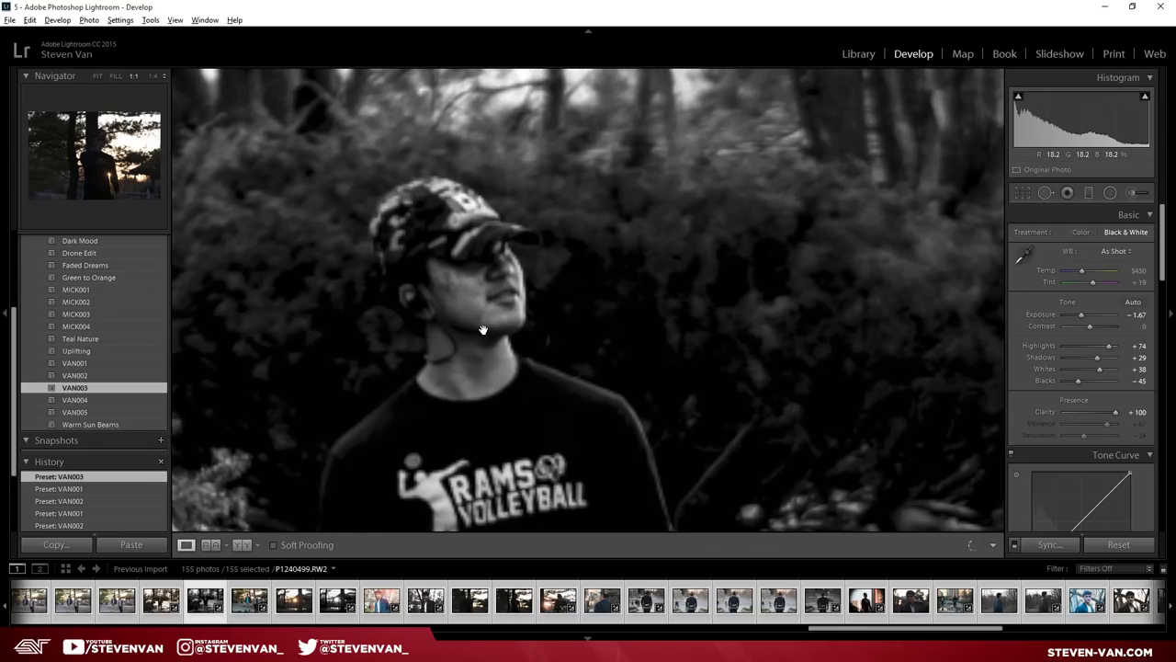
left_click(482, 329)
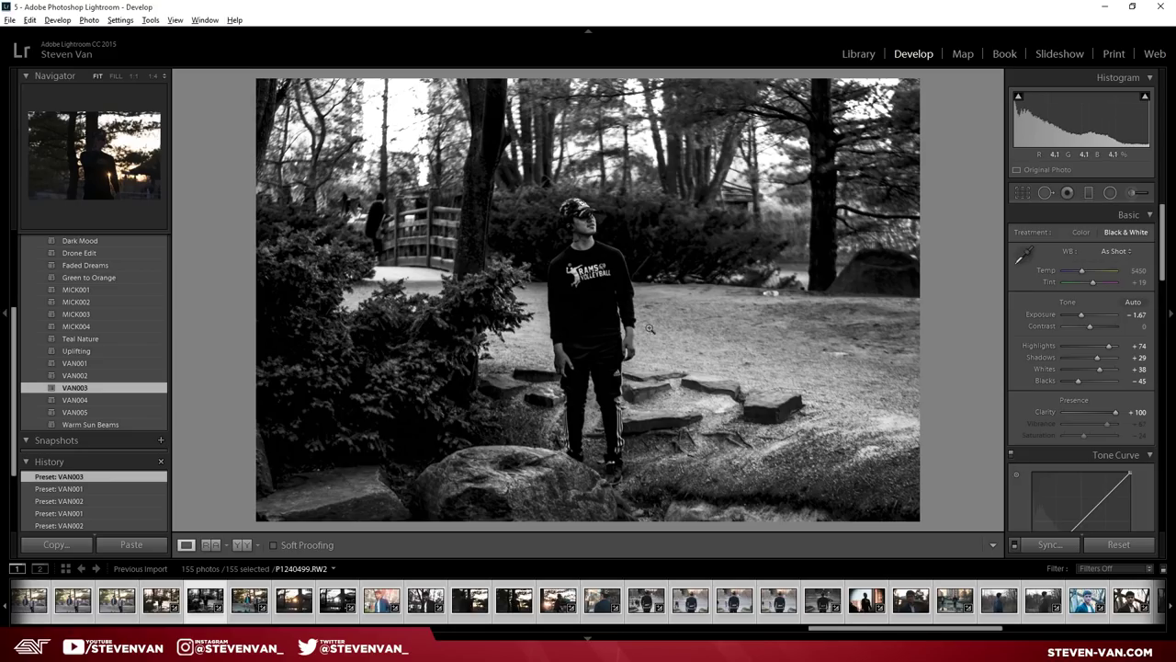
mouse_move(1112, 411)
left_mouse_down()
mouse_move(1057, 411)
mouse_move(1117, 411)
left_mouse_up()
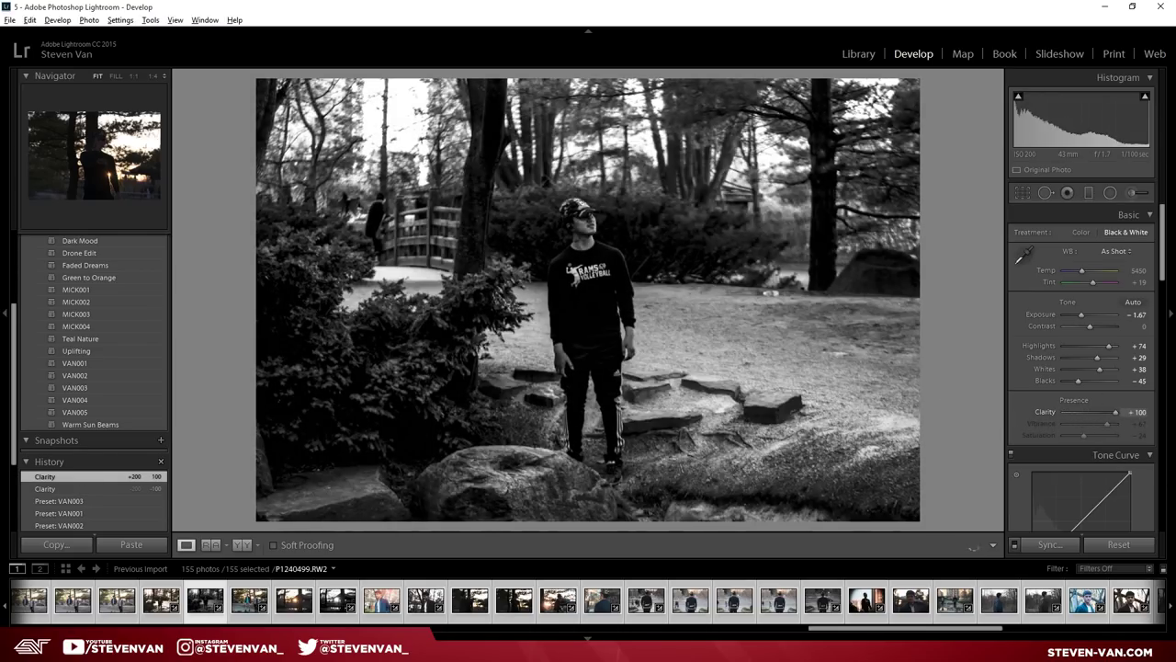
left_click(82, 399)
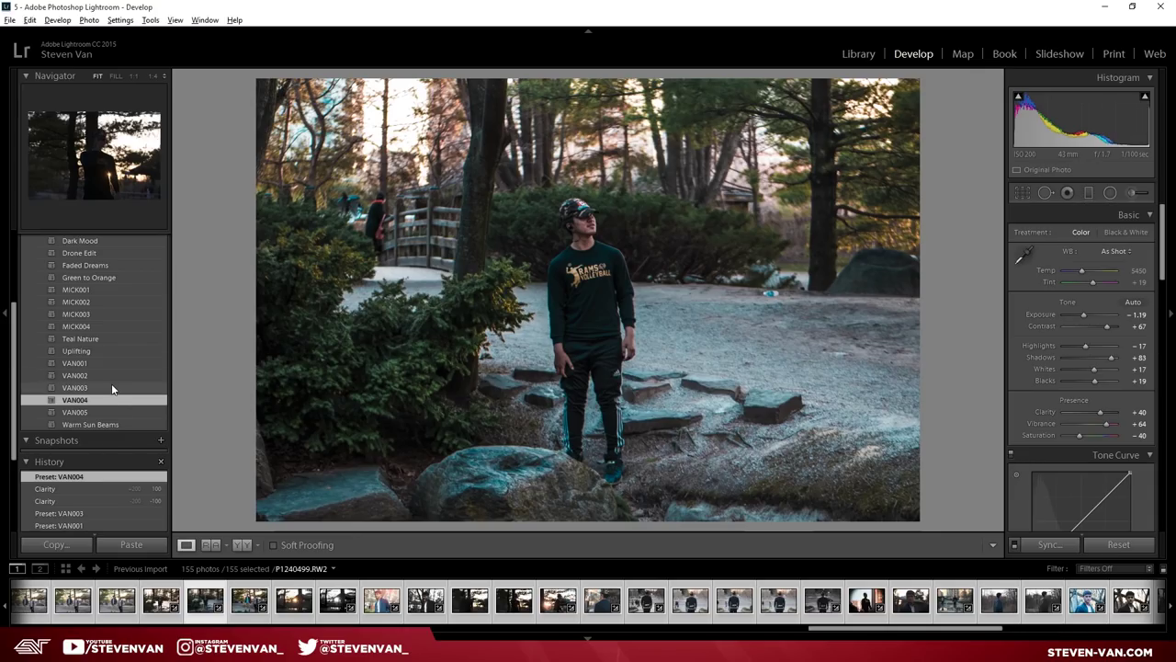
Apply VAN005 for a muted look with Exposure −0.48 and Saturation −29
left_click(66, 413)
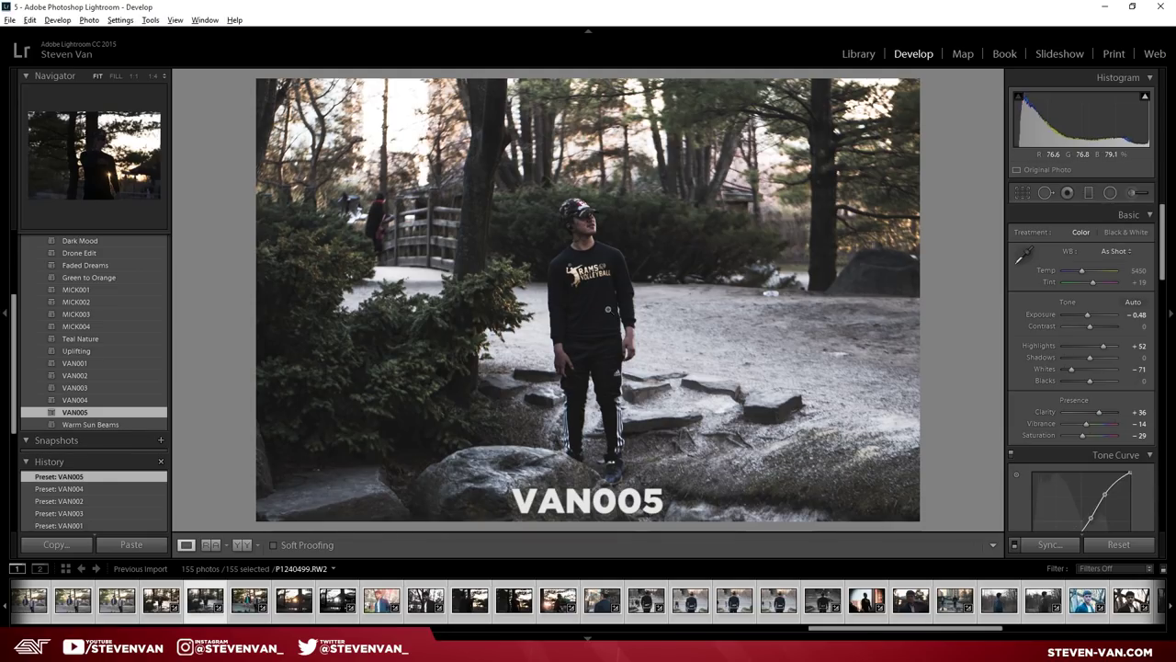
Scroll the filmstrip and load the cap portrait P1240400.RW2 after briefly opening the fence portrait
scroll(588, 599, "left", 10)
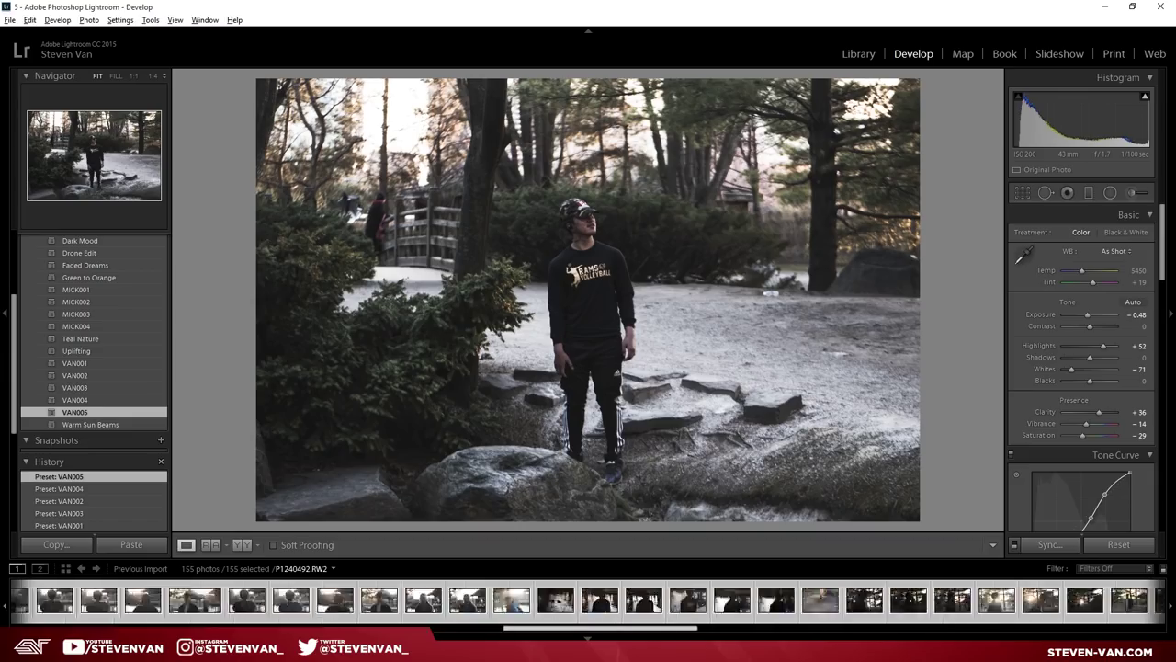
scroll(391, 607, "left", 10)
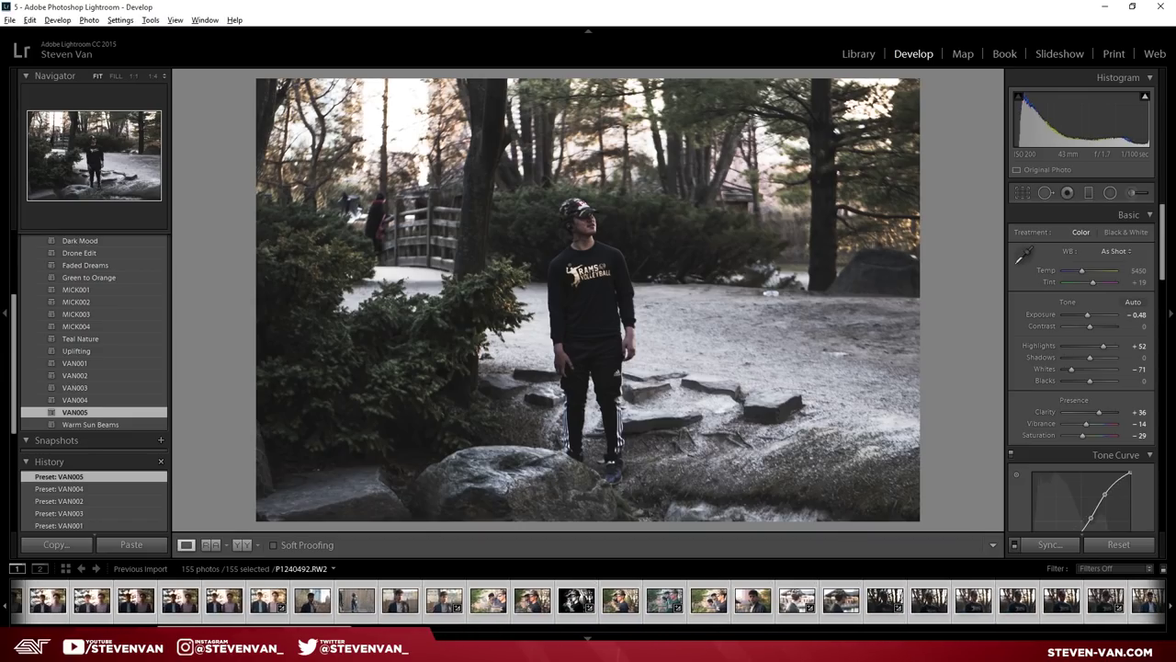
left_click(395, 607)
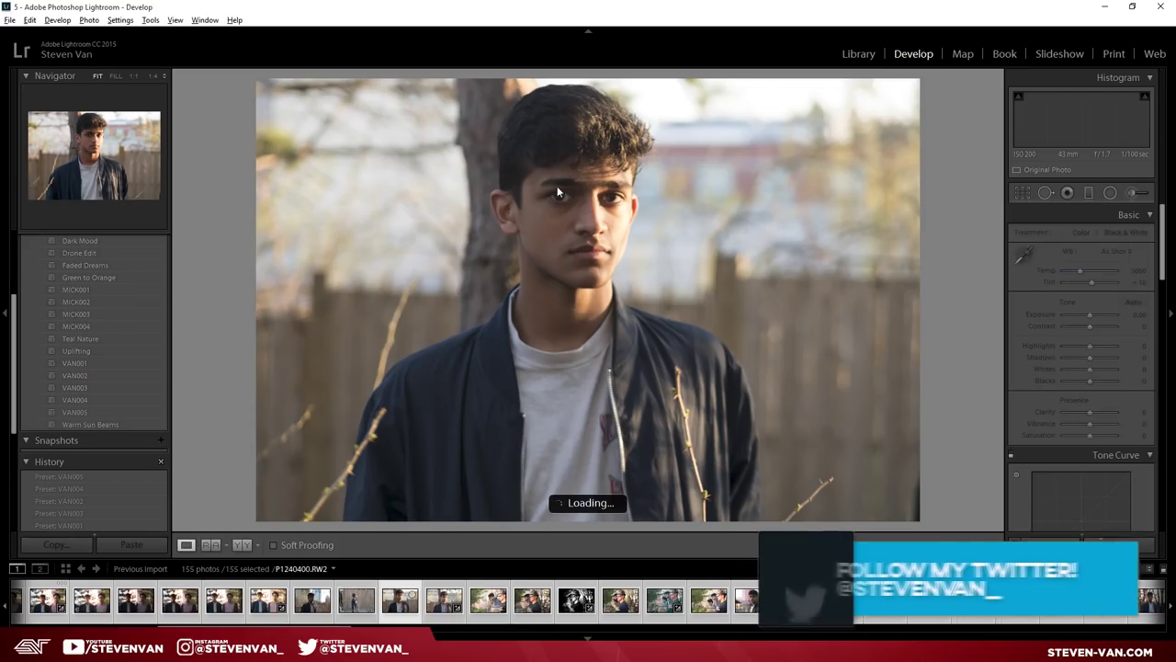
scroll(483, 634, "down", 3)
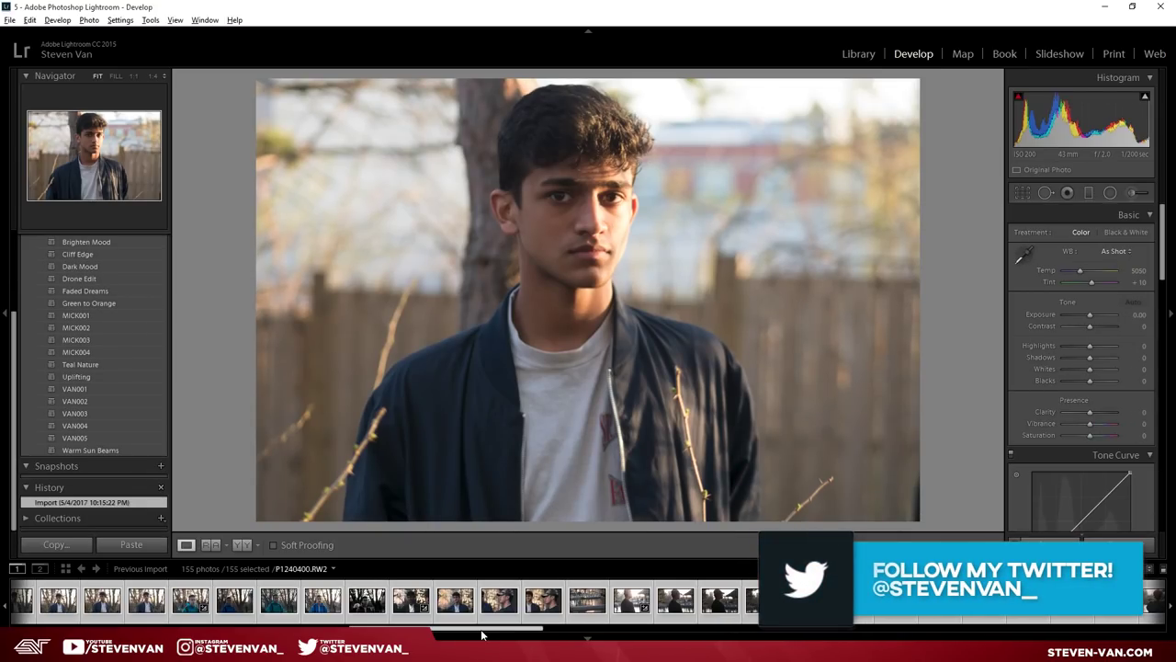
scroll(482, 634, "up", 2)
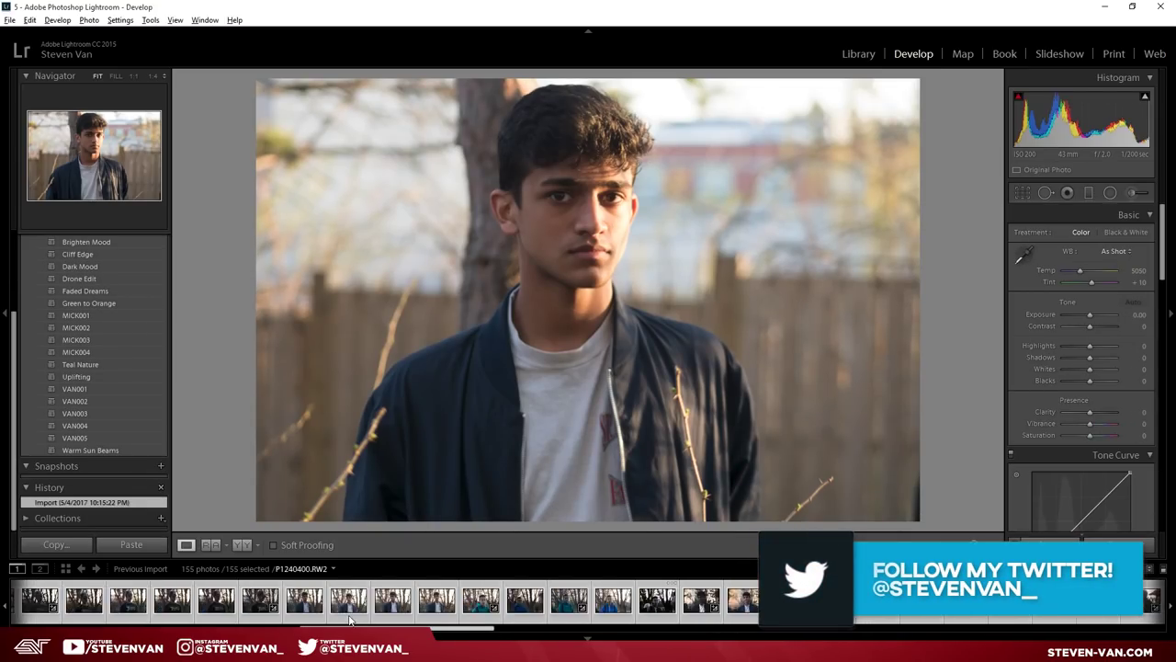
left_click(220, 599)
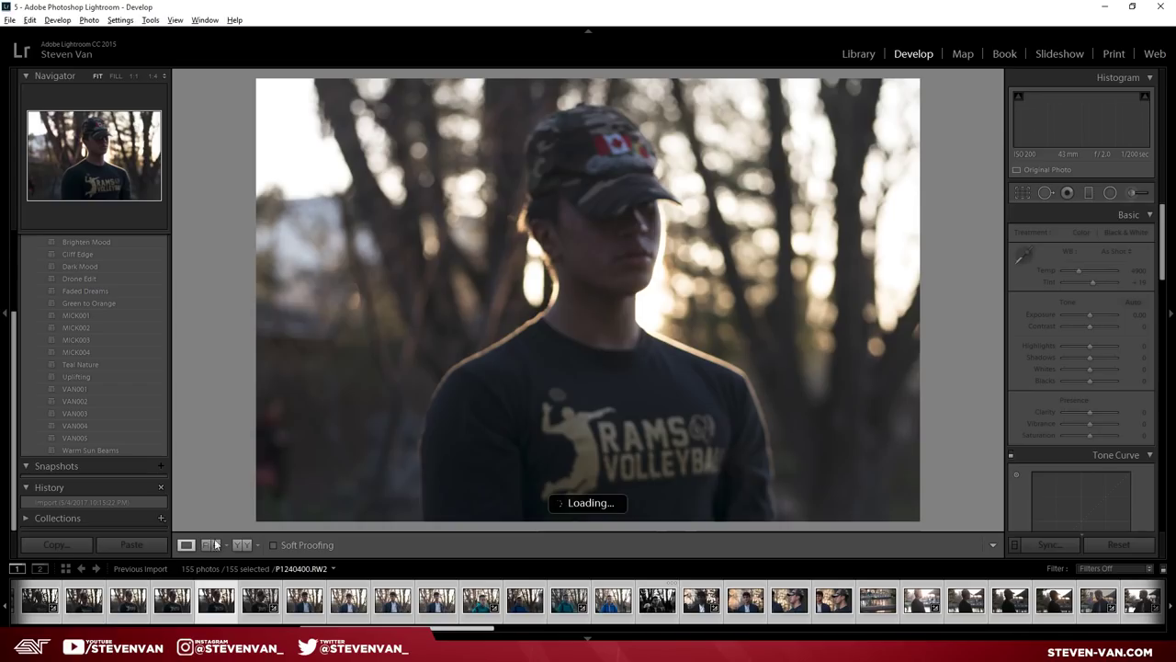
Select the smiling cap portrait and reset it to its imported state
left_click(247, 607)
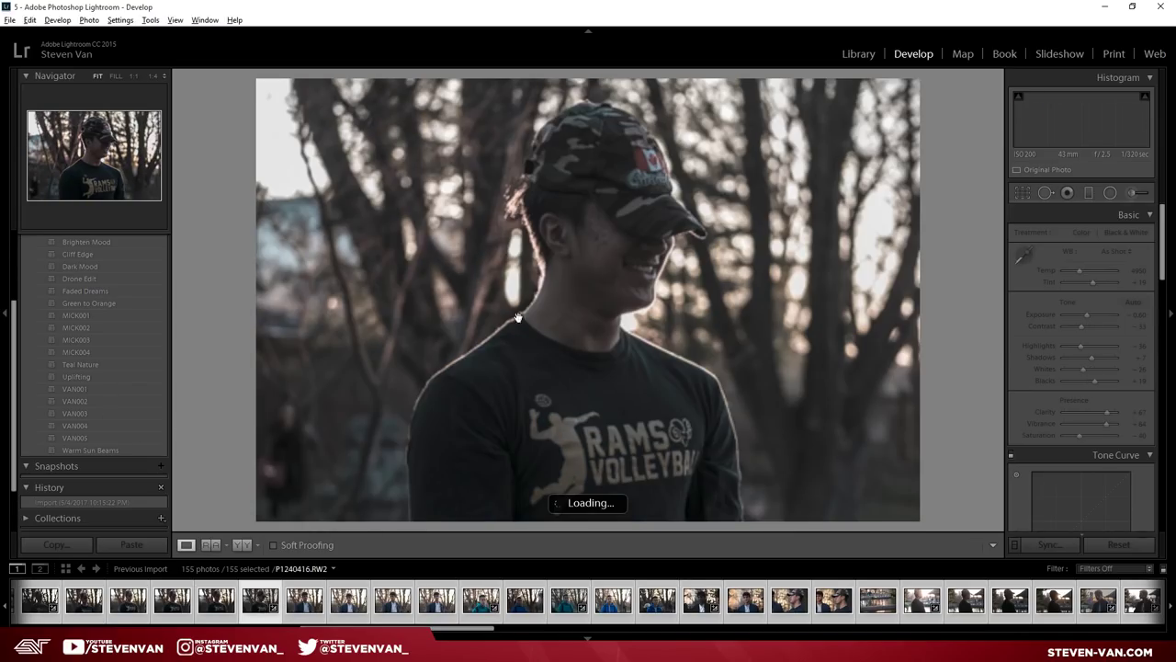
left_click(89, 502)
scroll(118, 482, "up", 1)
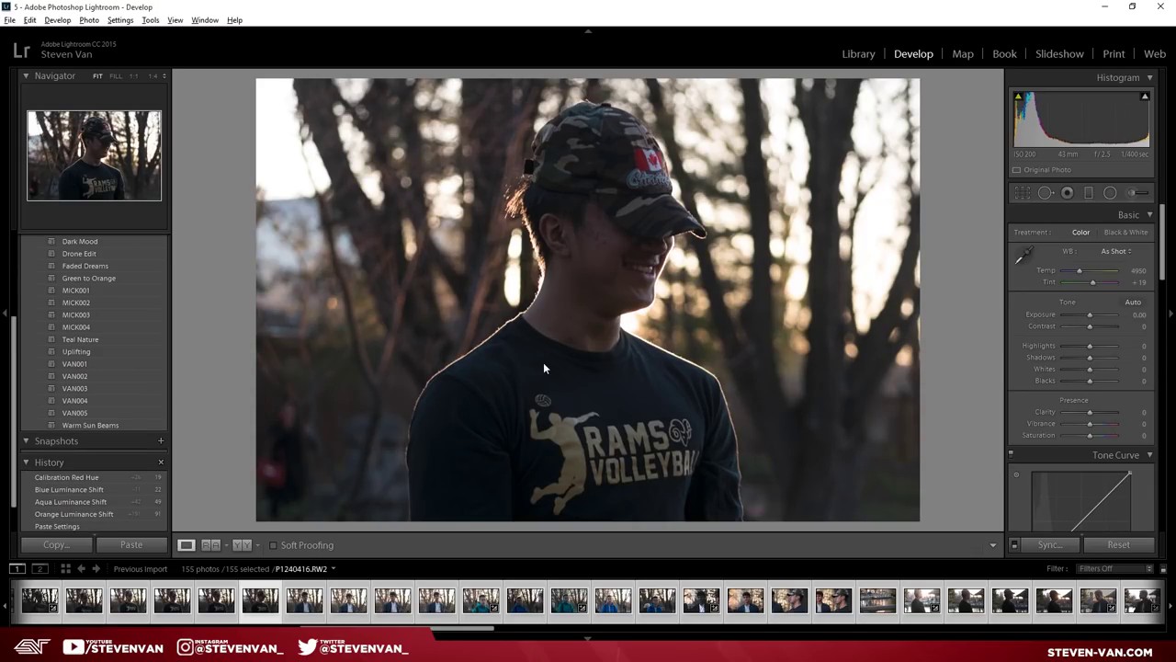
Try presets VAN001 through VAN004, settling on VAN005 (Exposure −0.48, Whites −71)
left_click(107, 366)
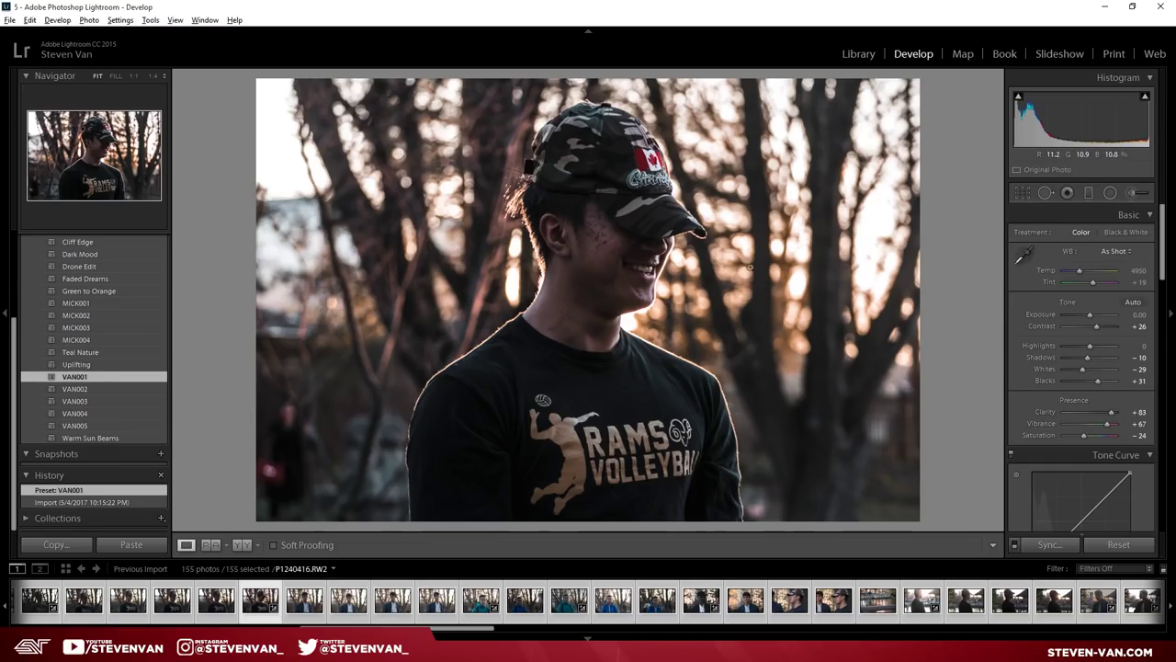
left_click(56, 390)
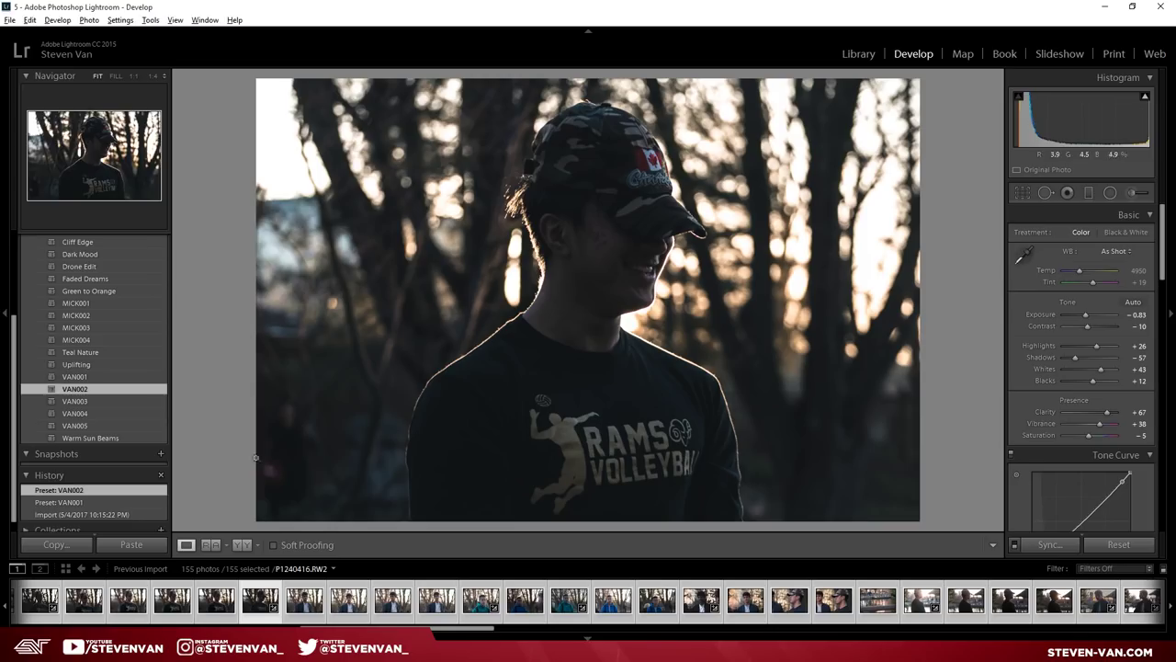
left_click(129, 400)
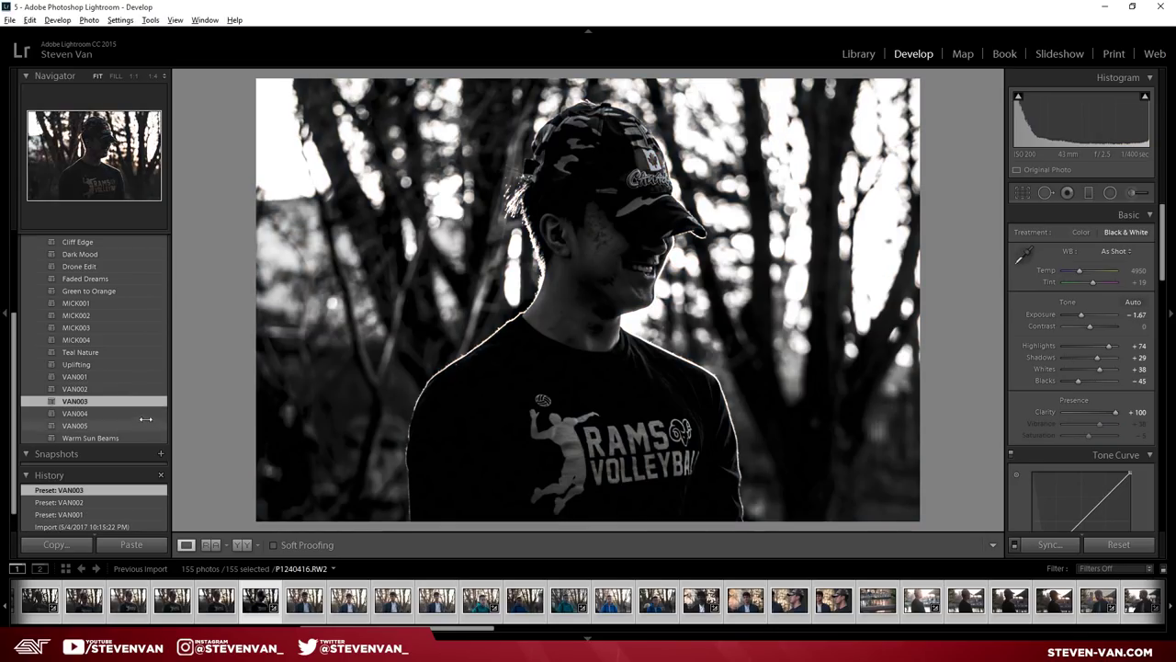
left_click(130, 412)
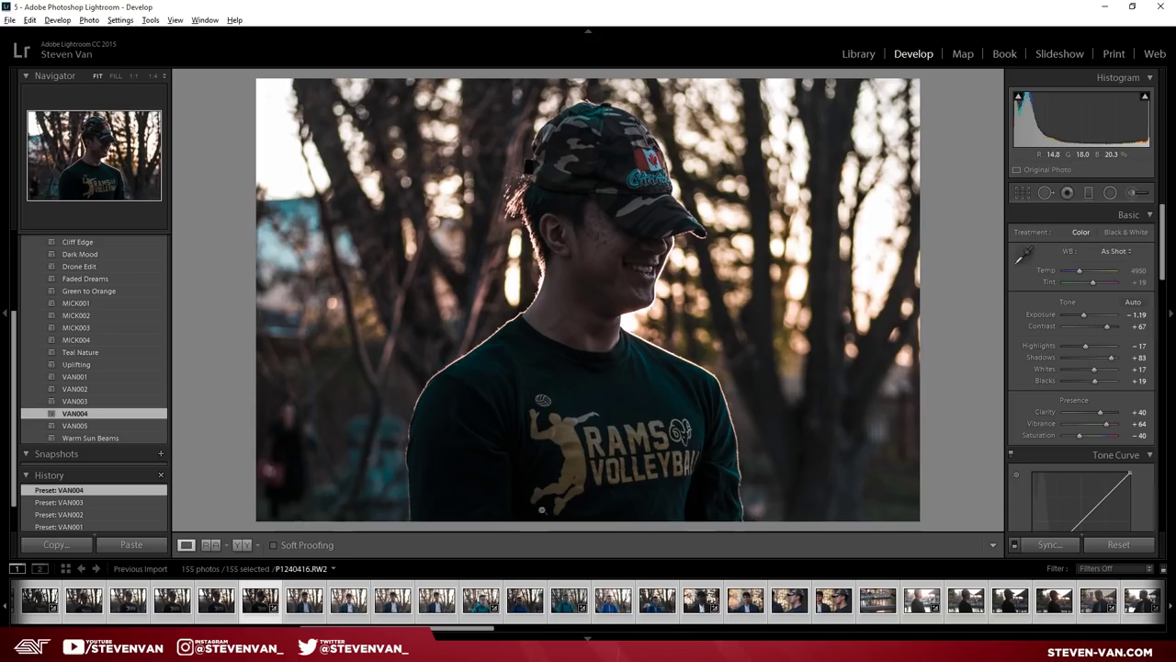
left_click(104, 428)
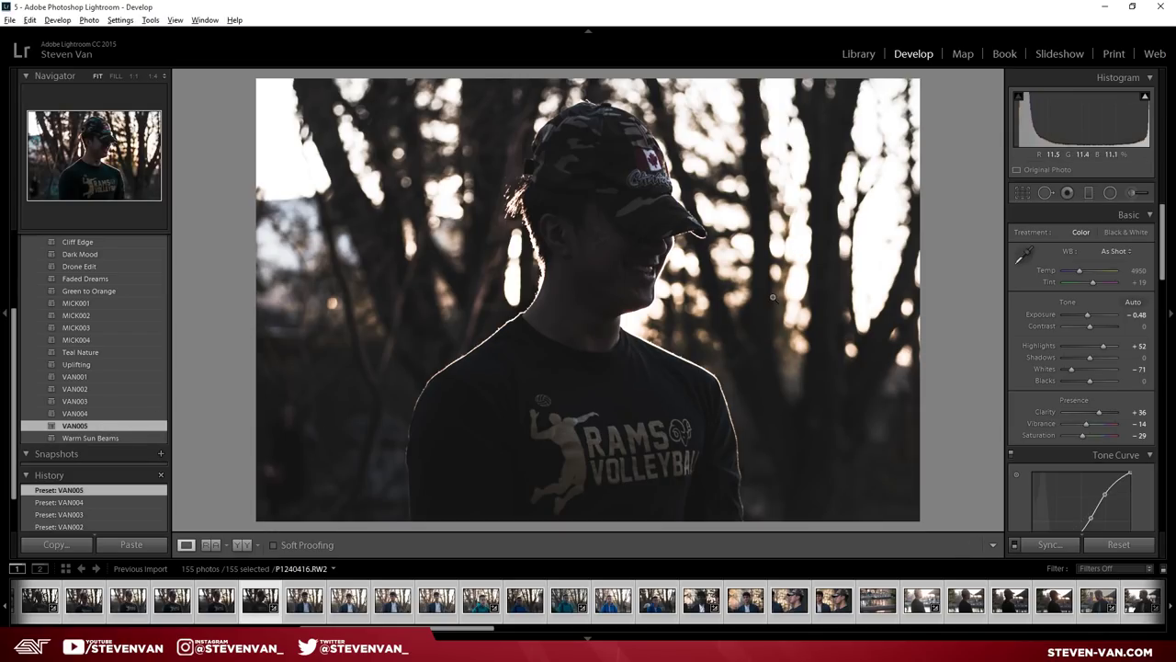
scroll(721, 606, "down", 15)
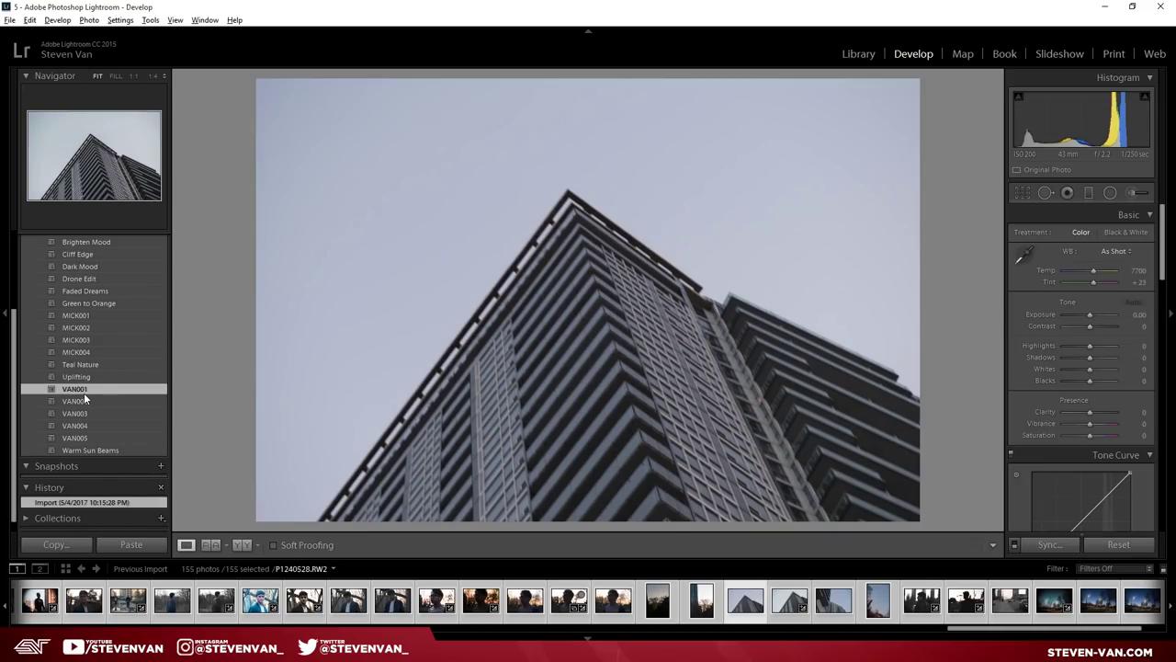
Try VAN001, VAN002 and VAN003 on the building, pushing Whites to +100 then undoing
left_click(76, 387)
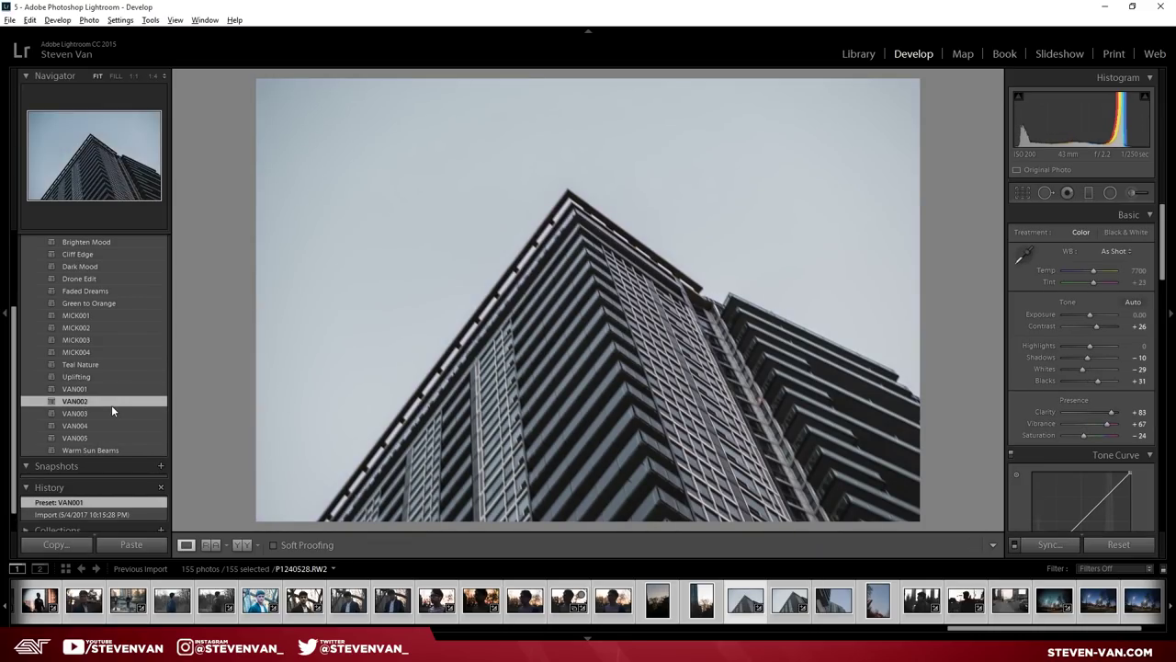
left_click(112, 405)
left_click(145, 415)
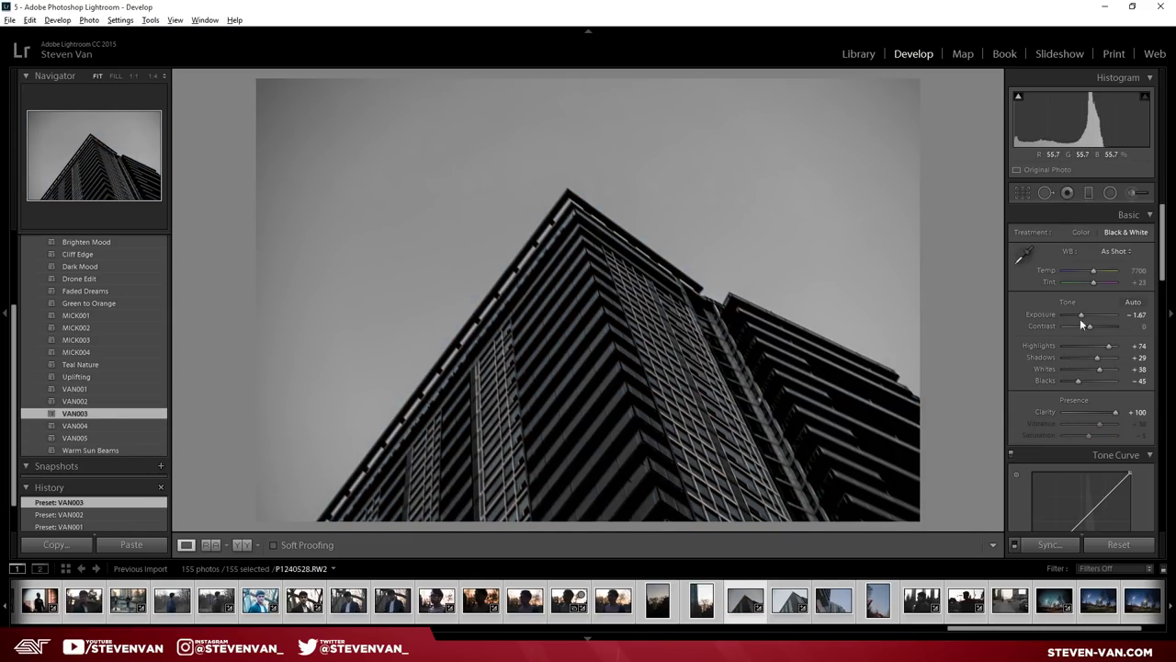
left_click_drag(1100, 368, 1129, 373)
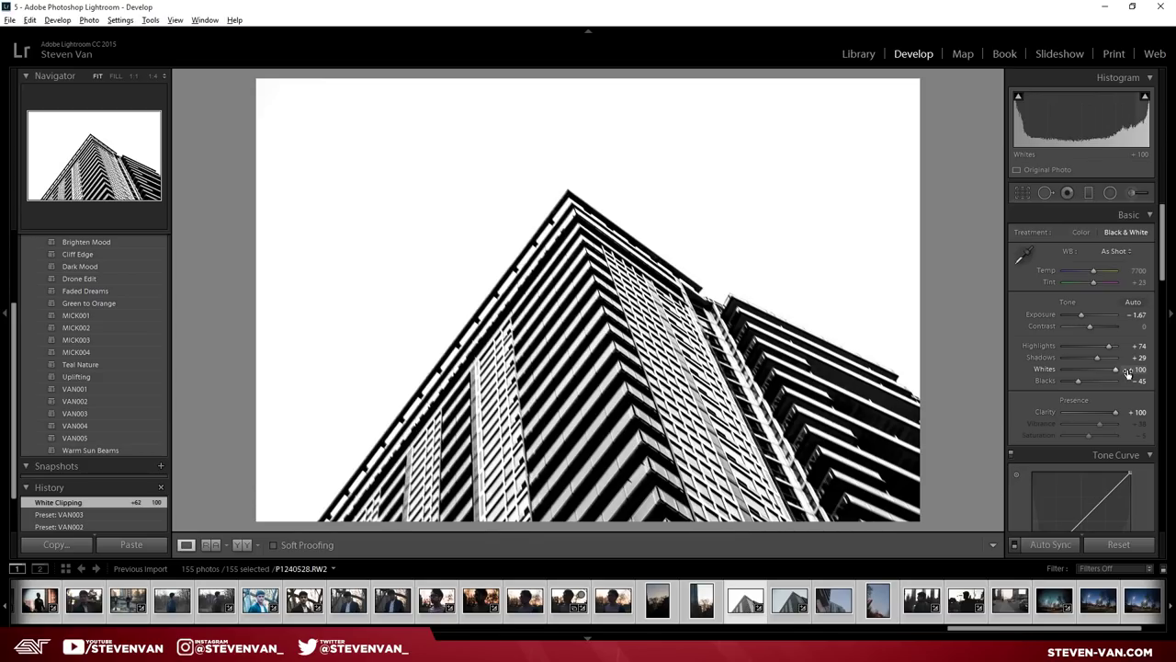
key("ctrl+z")
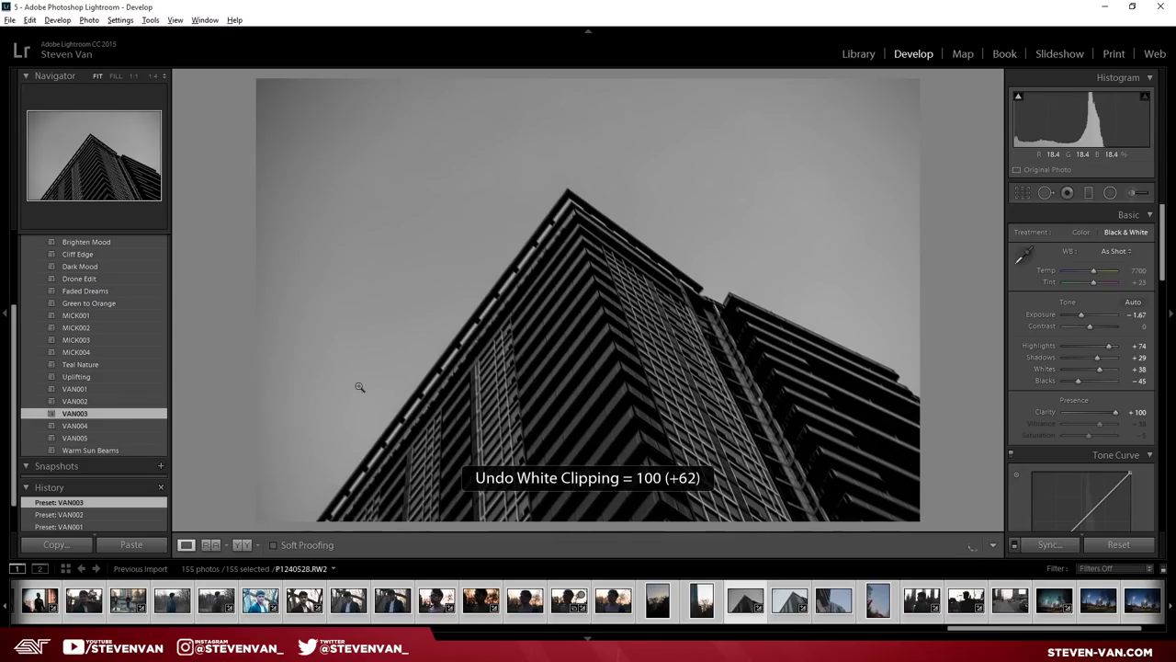
Apply VAN004, test Temperature and restore it, and raise Highlights to +100
left_click(75, 426)
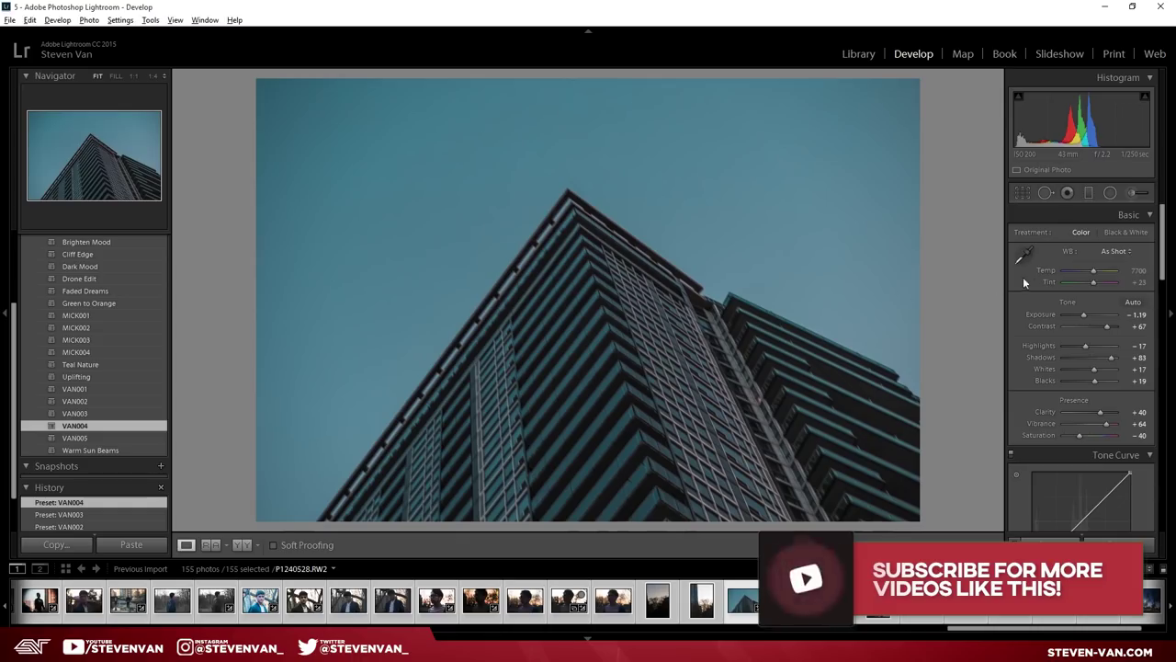
mouse_move(1095, 272)
left_mouse_down()
mouse_move(1109, 271)
mouse_move(1095, 275)
left_mouse_up()
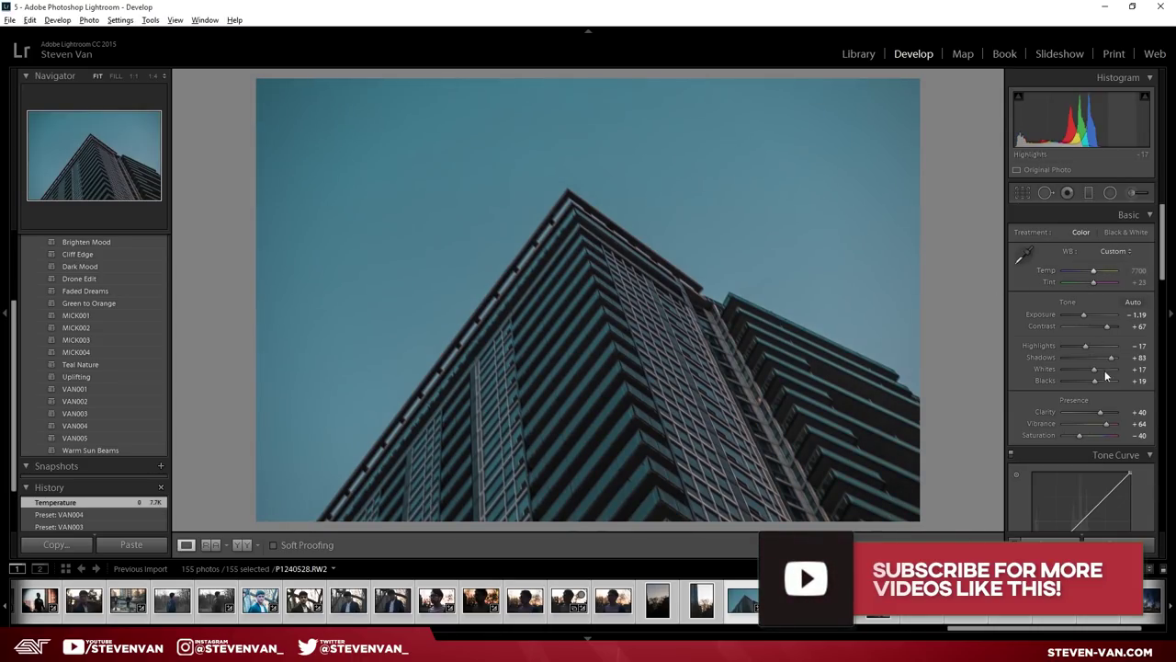
left_click_drag(1085, 346, 1118, 346)
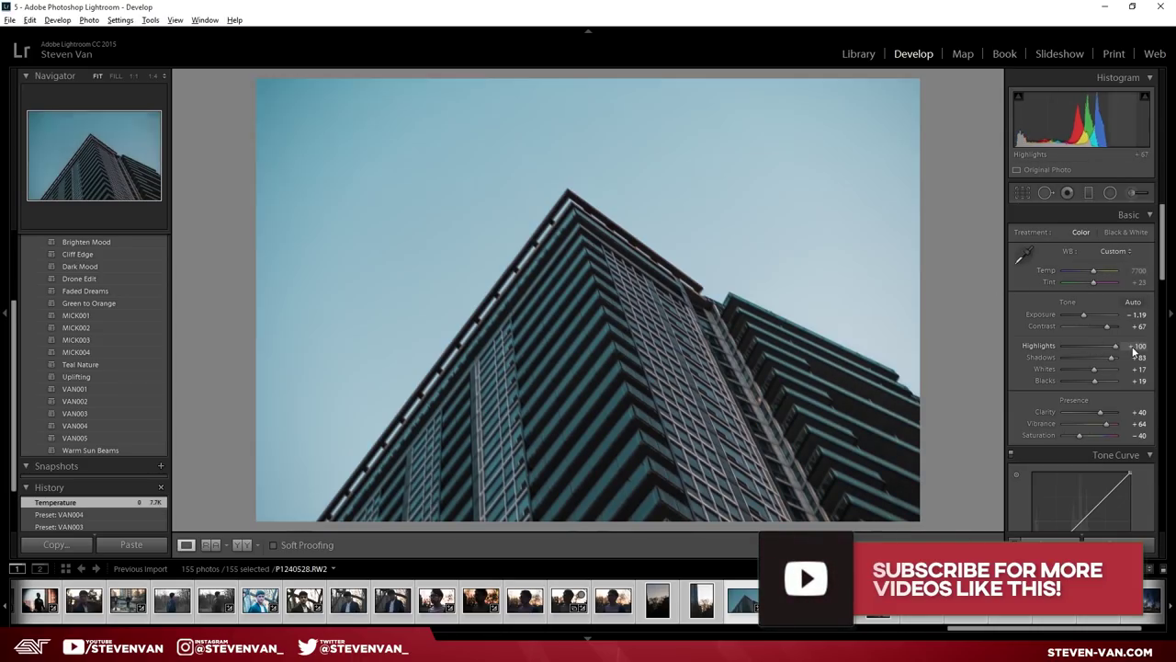
Compare VAN005, VAN002 and VAN003, boosting Highlights and Whites to +100 on VAN003
left_click(85, 438)
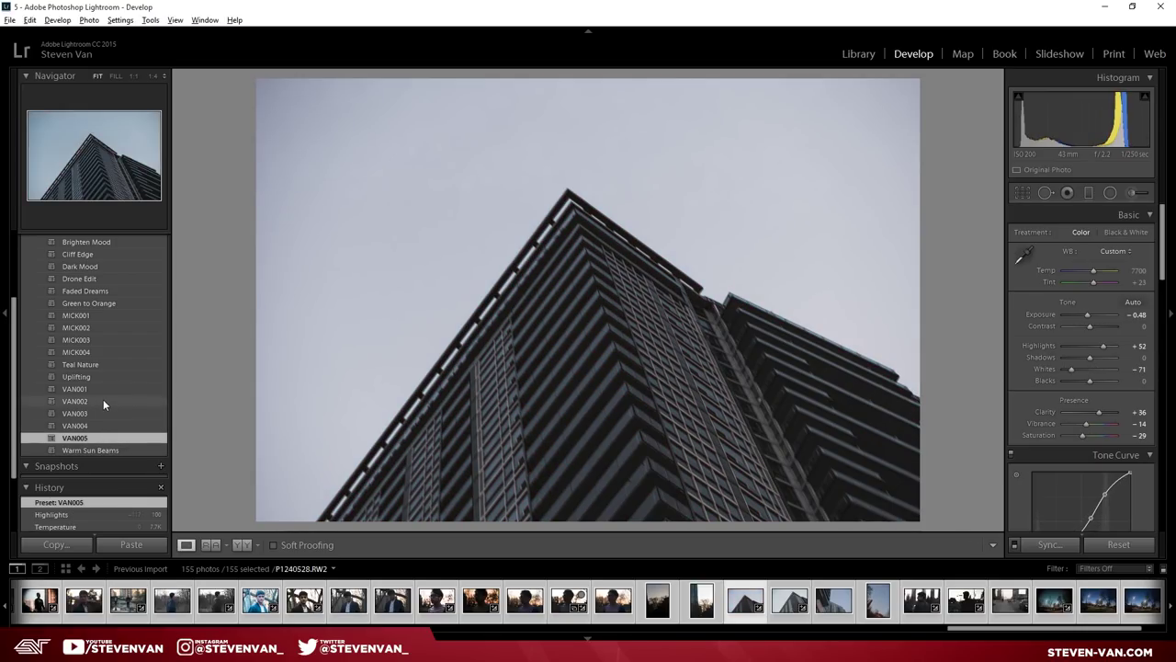
left_click(116, 403)
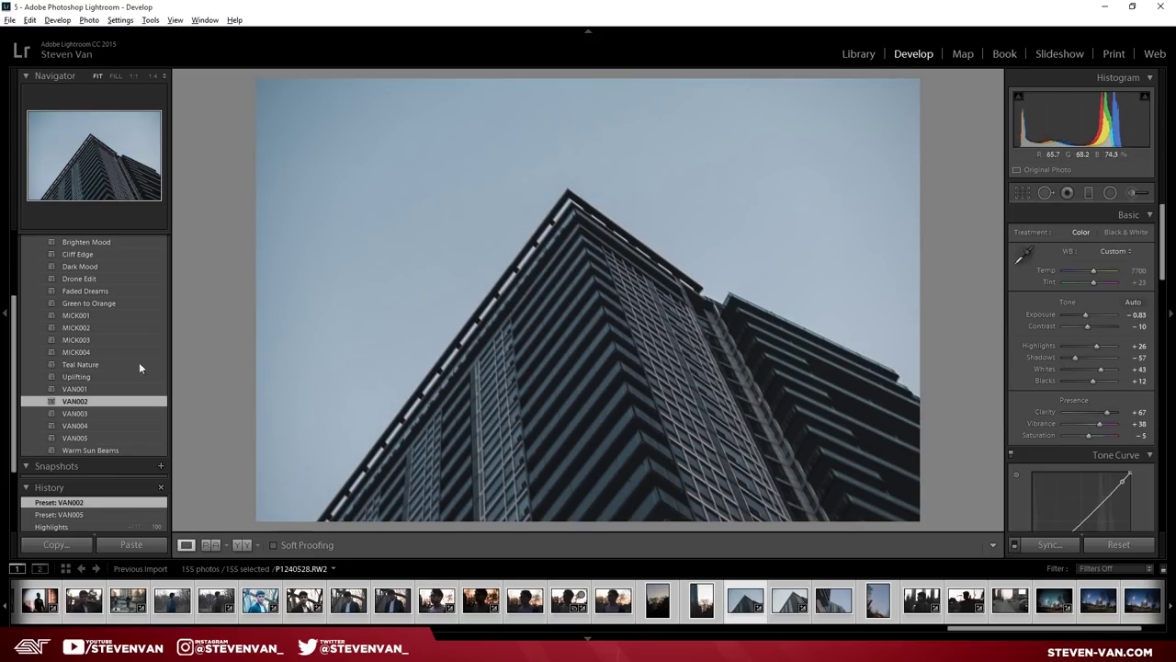
left_click(81, 414)
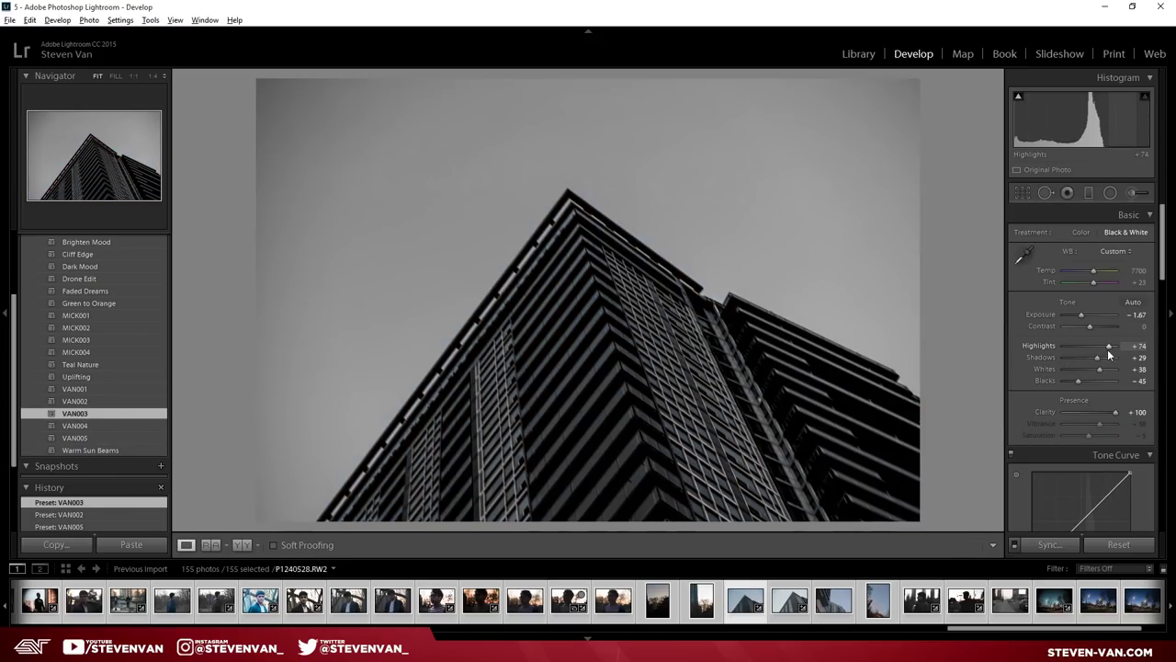
mouse_move(1109, 352)
left_mouse_down()
mouse_move(1119, 349)
mouse_move(1119, 368)
mouse_move(1089, 370)
mouse_move(1110, 369)
left_mouse_up()
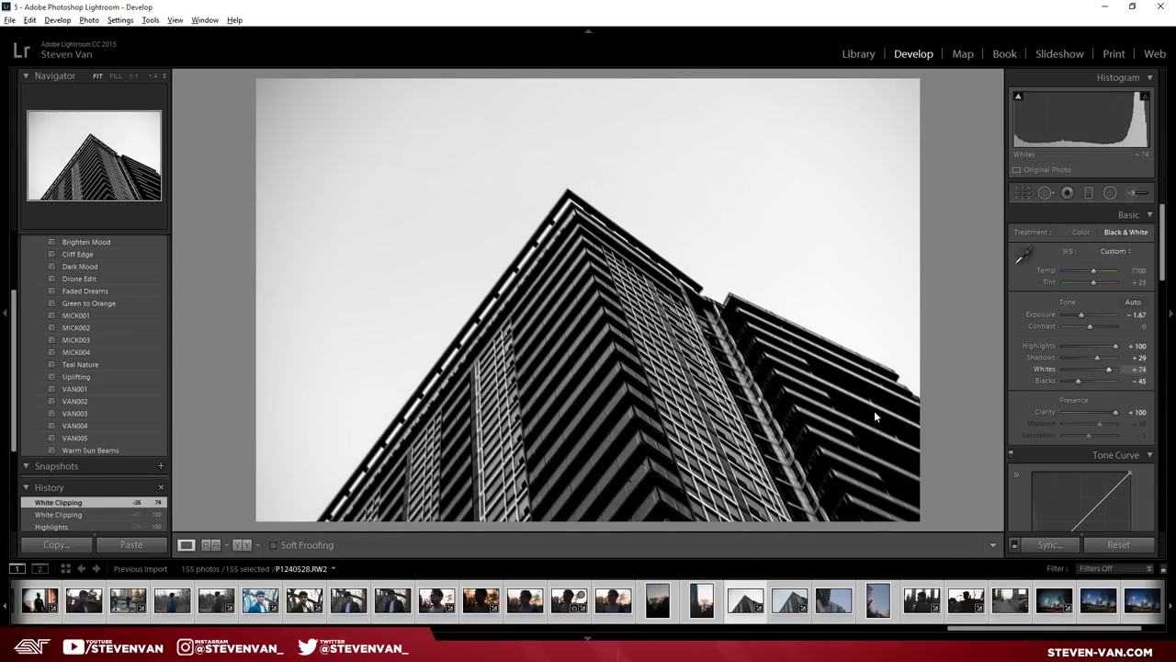
Reapply VAN005 to the building and scroll the filmstrip back
left_click(97, 435)
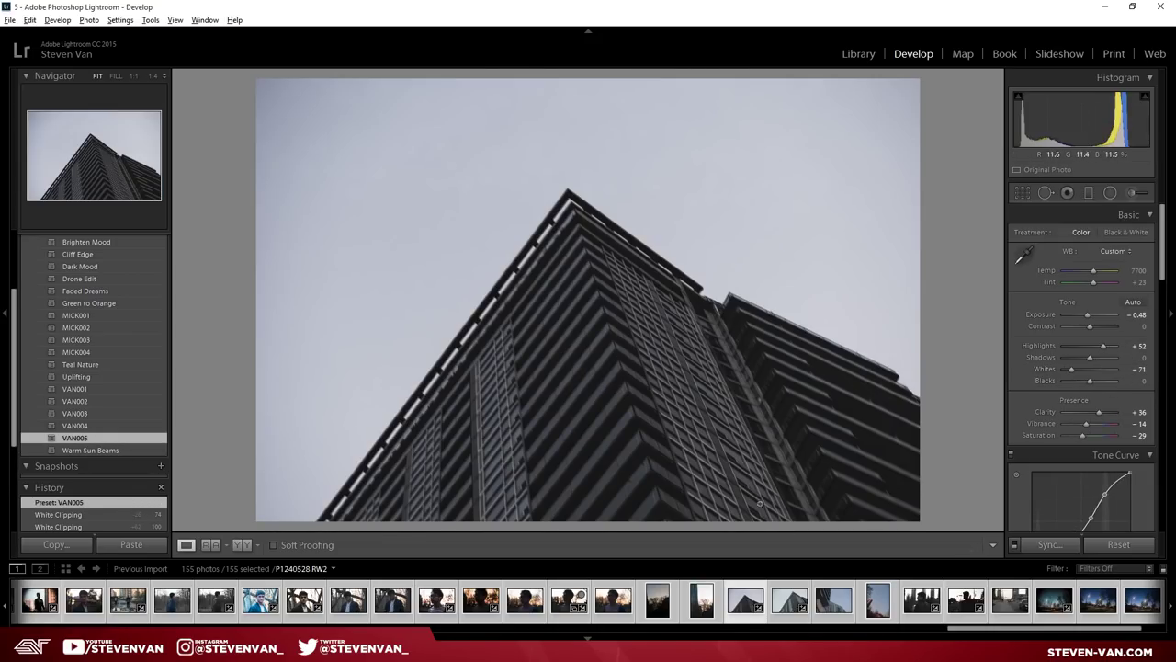
scroll(777, 598, "up", 5)
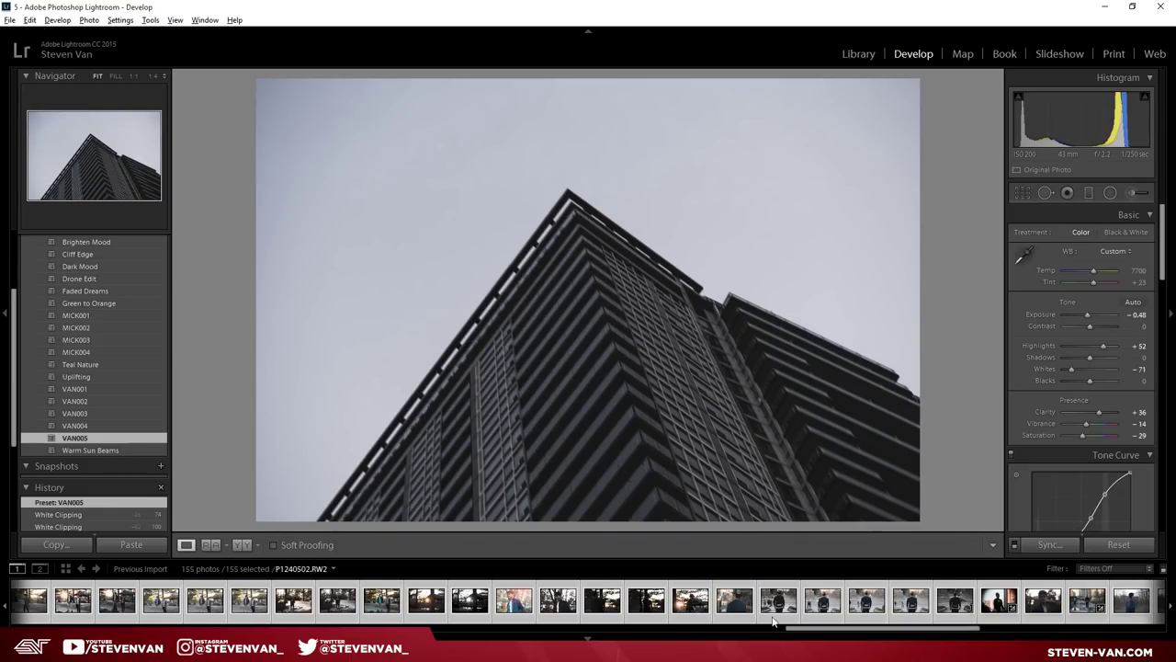
left_click(704, 629)
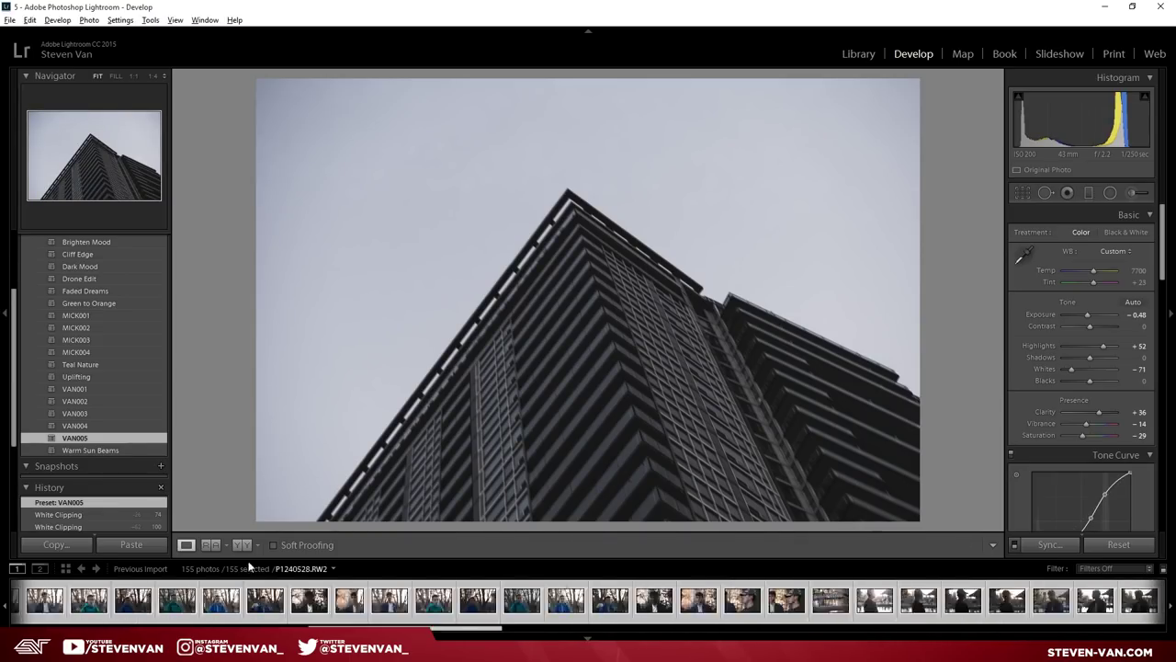
right_click(525, 386)
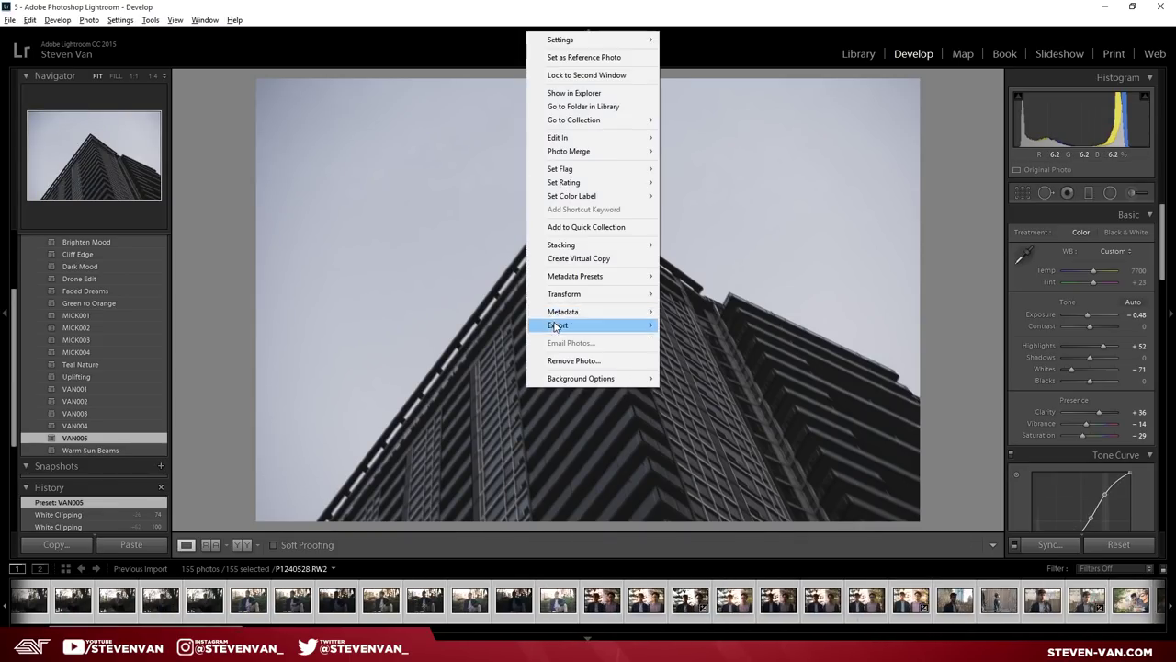
mouse_move(555, 327)
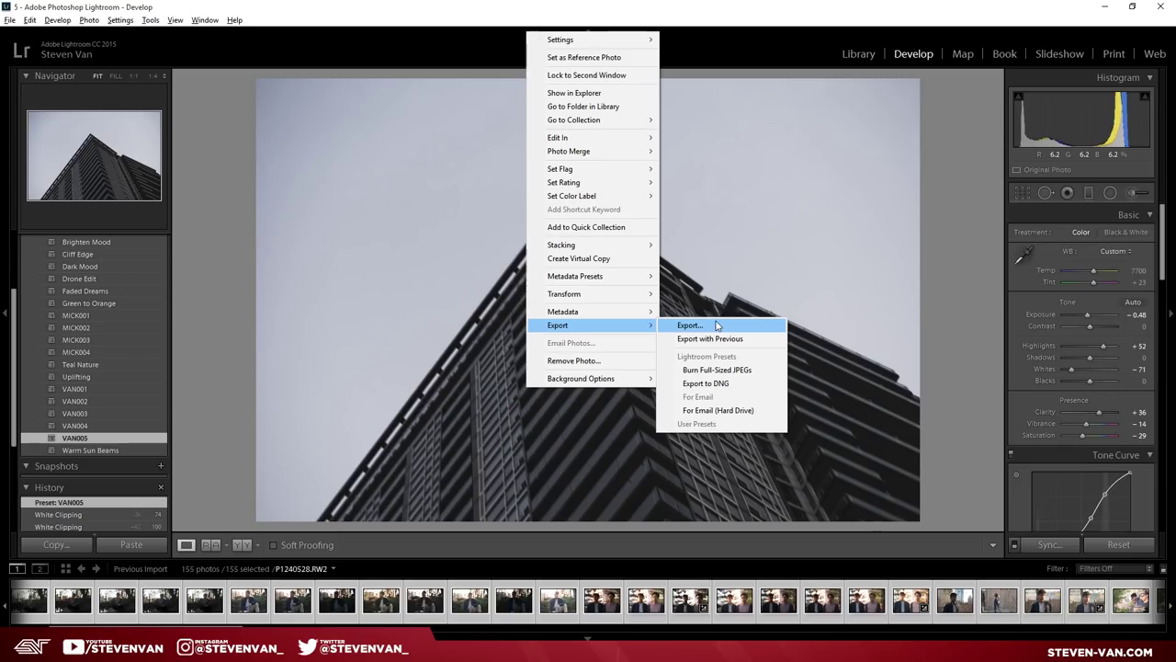
left_click(973, 329)
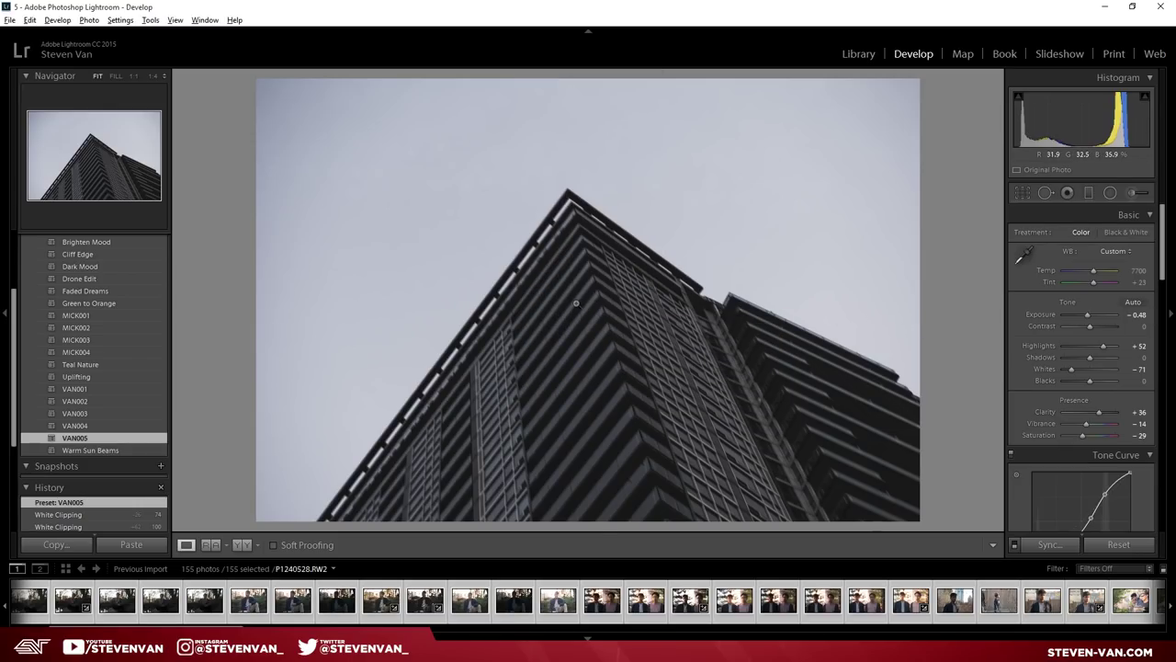
Select portrait P1240385.RW2 and try presets VAN002, VAN001, VAN003 and VAN004, finishing on VAN005
left_click(374, 606)
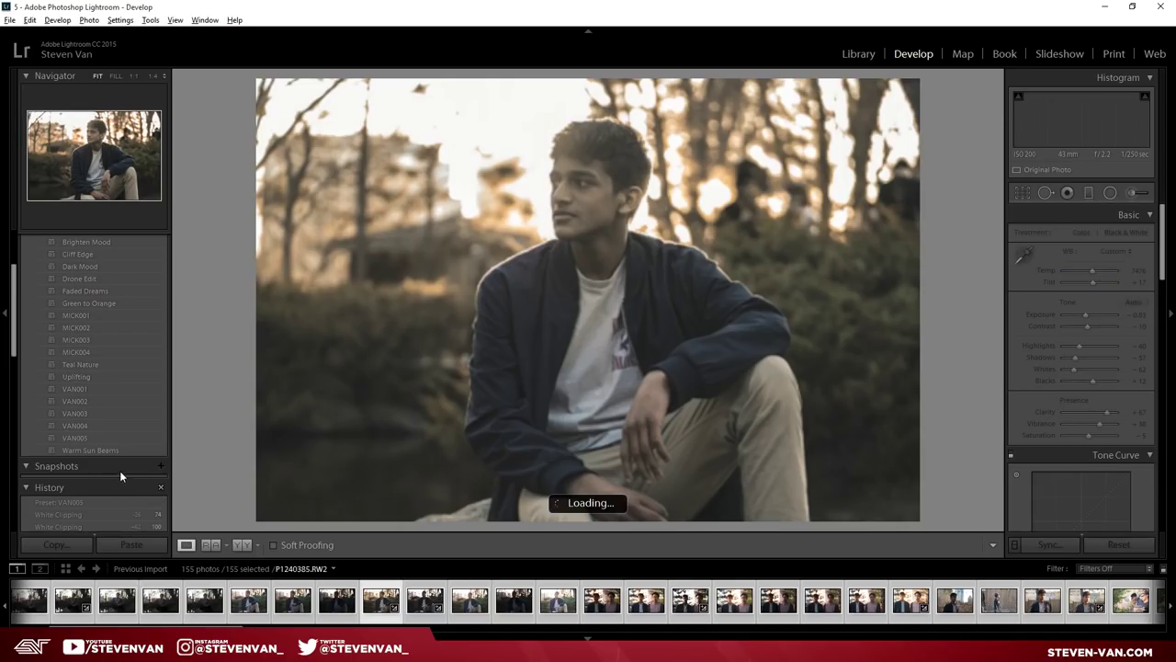
left_click(120, 400)
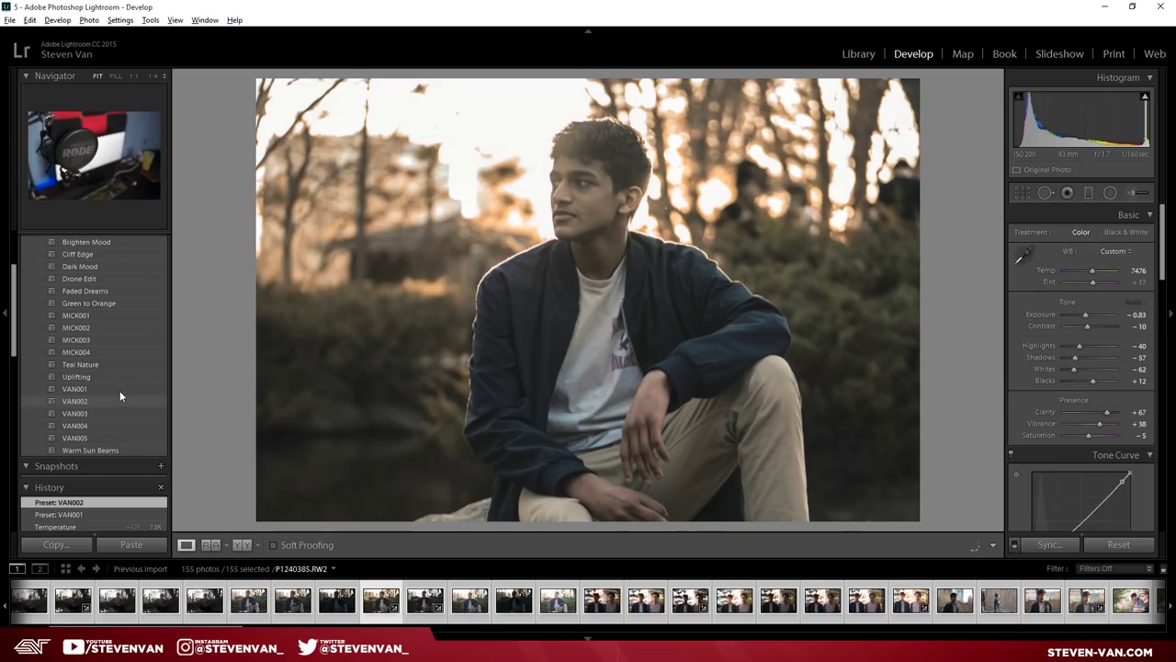
left_click(120, 392)
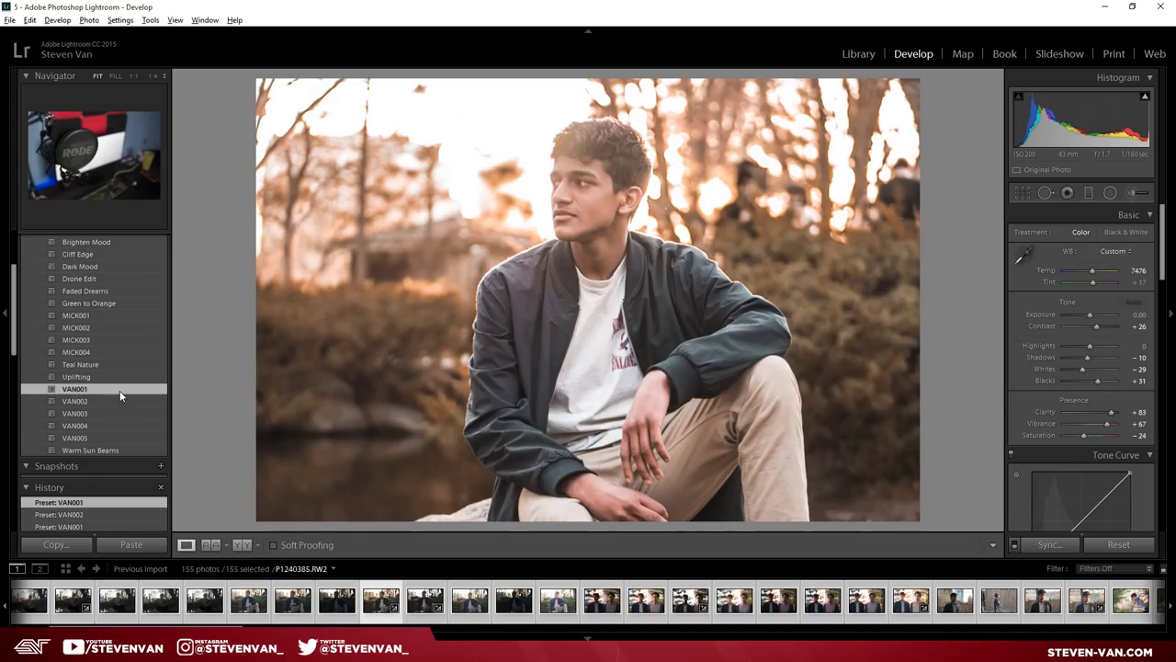
left_click(103, 414)
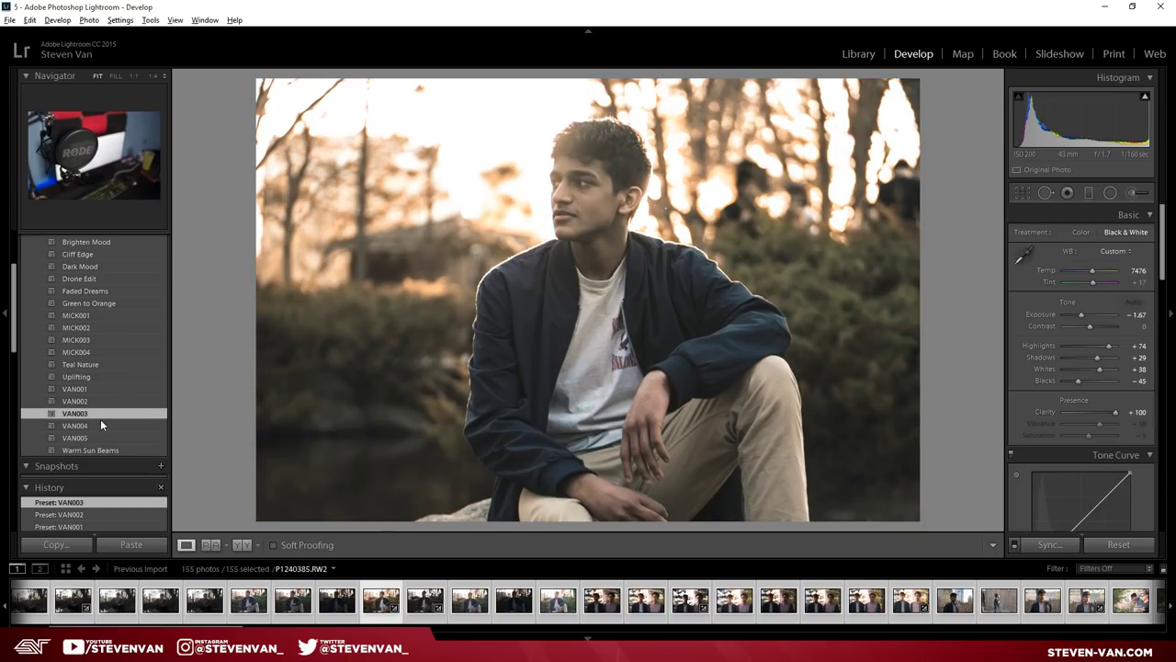
left_click(101, 426)
left_click(105, 439)
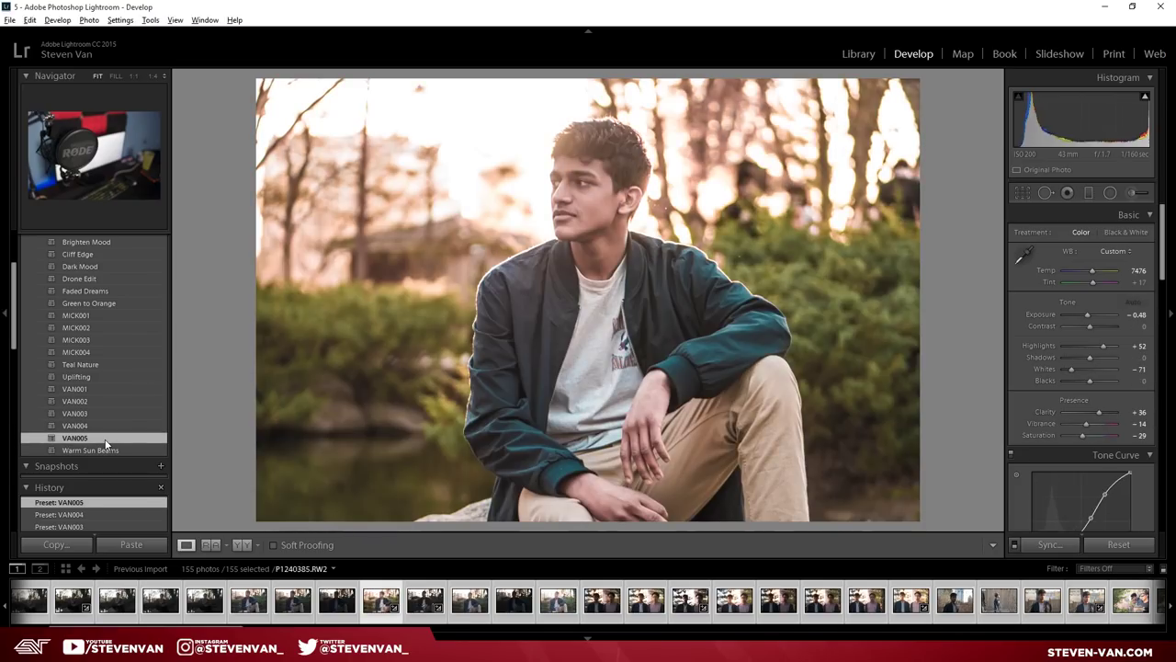